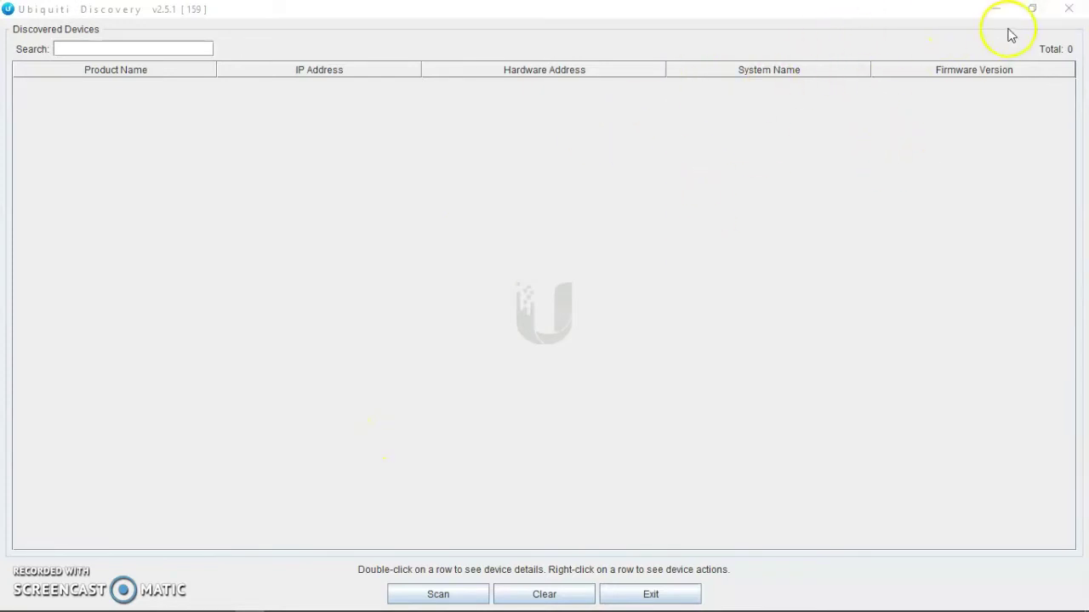
Step: Exit Ubiquiti Discovery and relaunch it from the UBNT DIS desktop icon
left_click(1068, 10)
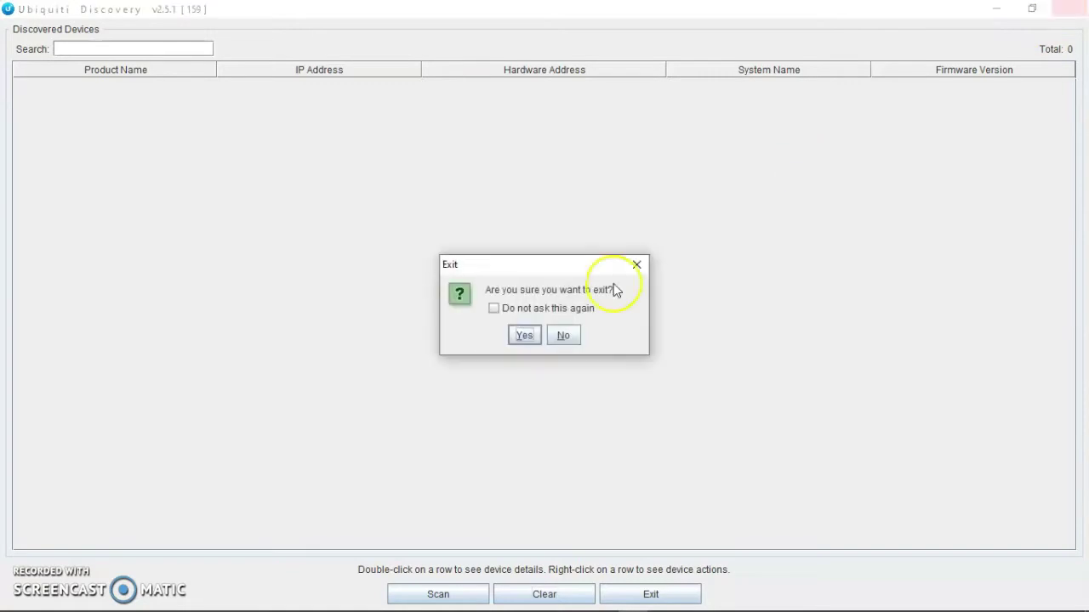
left_click(524, 336)
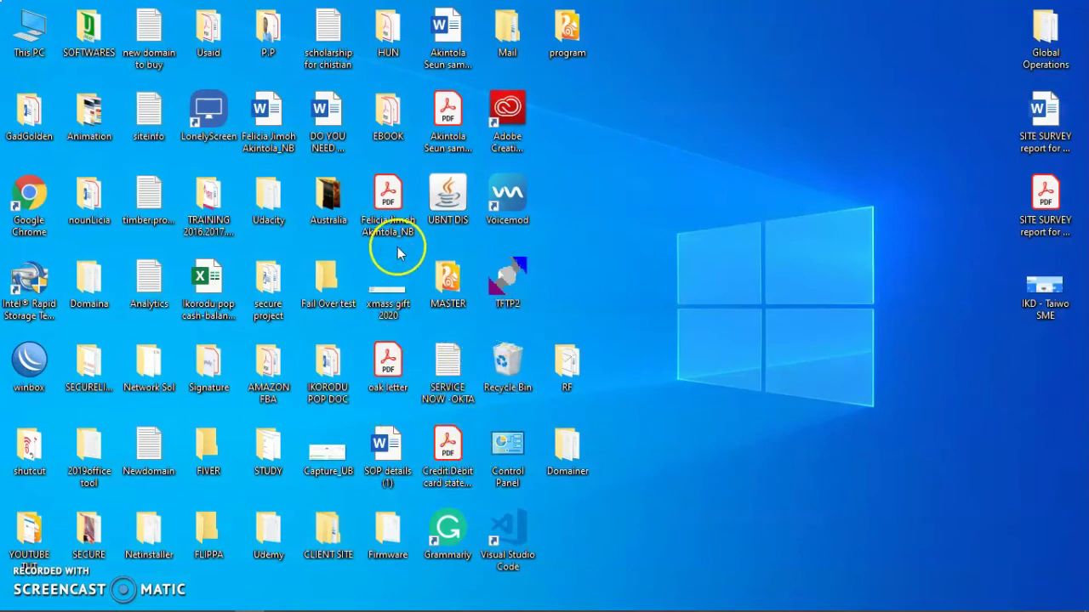
double_click(452, 201)
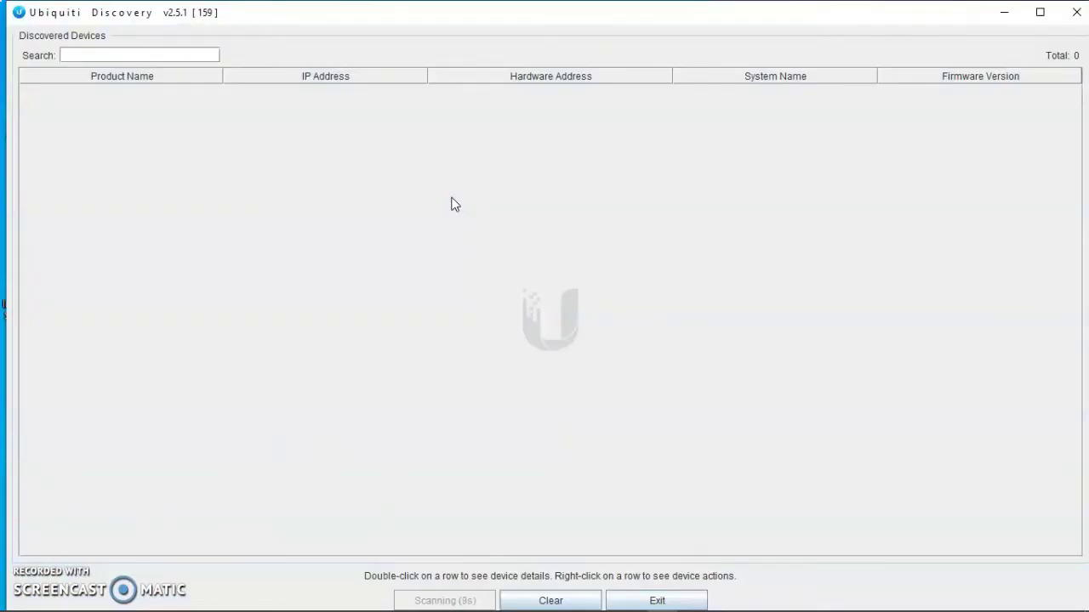
Step: Maximize, restore, then minimize the Discovery window to reveal the desktop
left_click(1038, 13)
left_click(1031, 12)
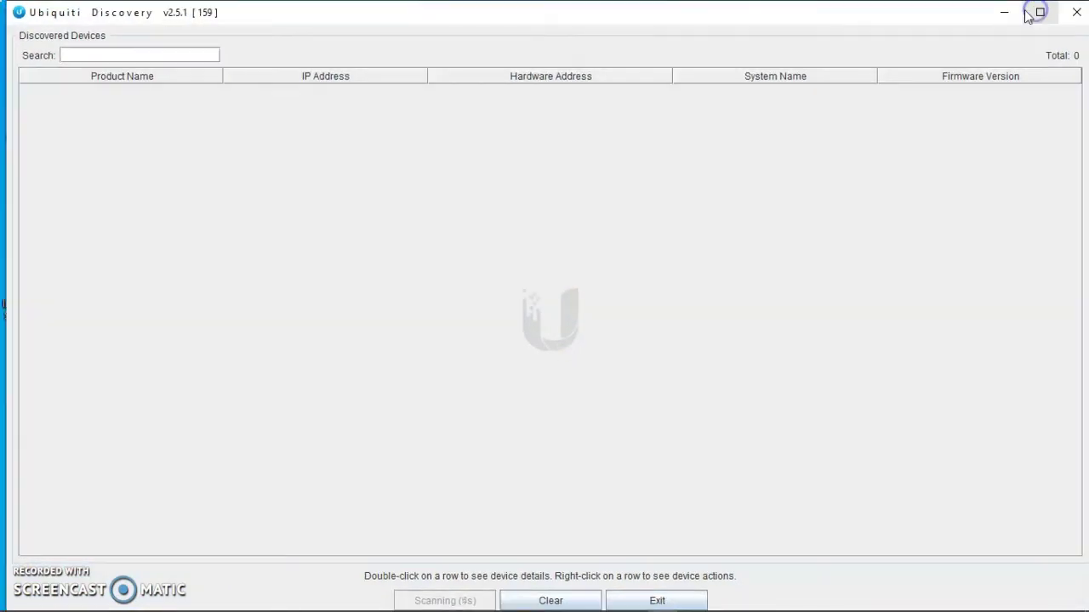
left_click(1003, 12)
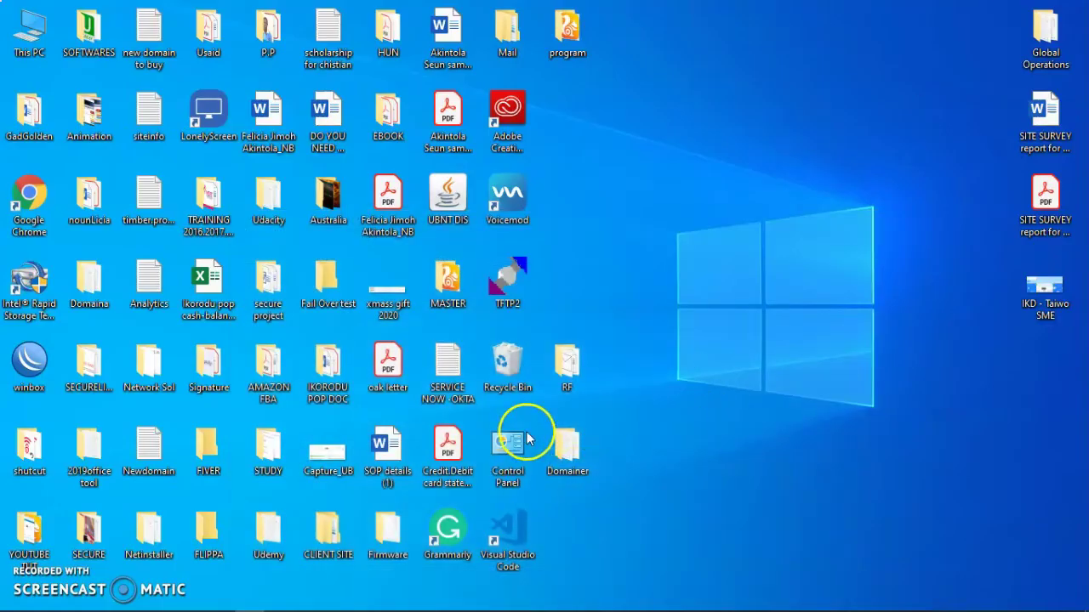
Step: Restore Ubiquiti Discovery and resize and reposition it as a smaller window showing the P5B-400
mouse_move(485, 608)
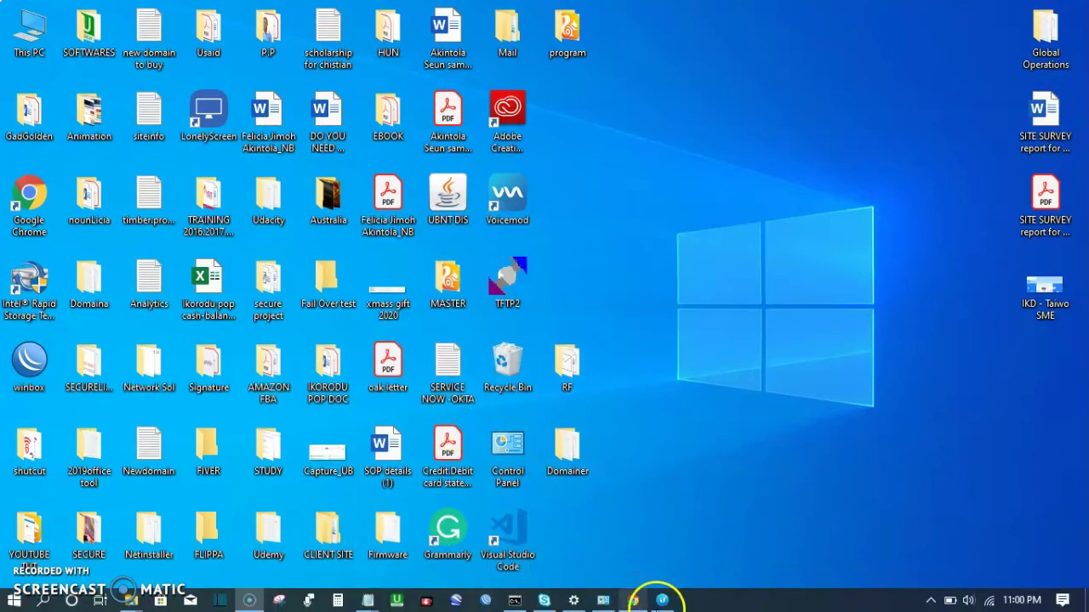
left_click(661, 601)
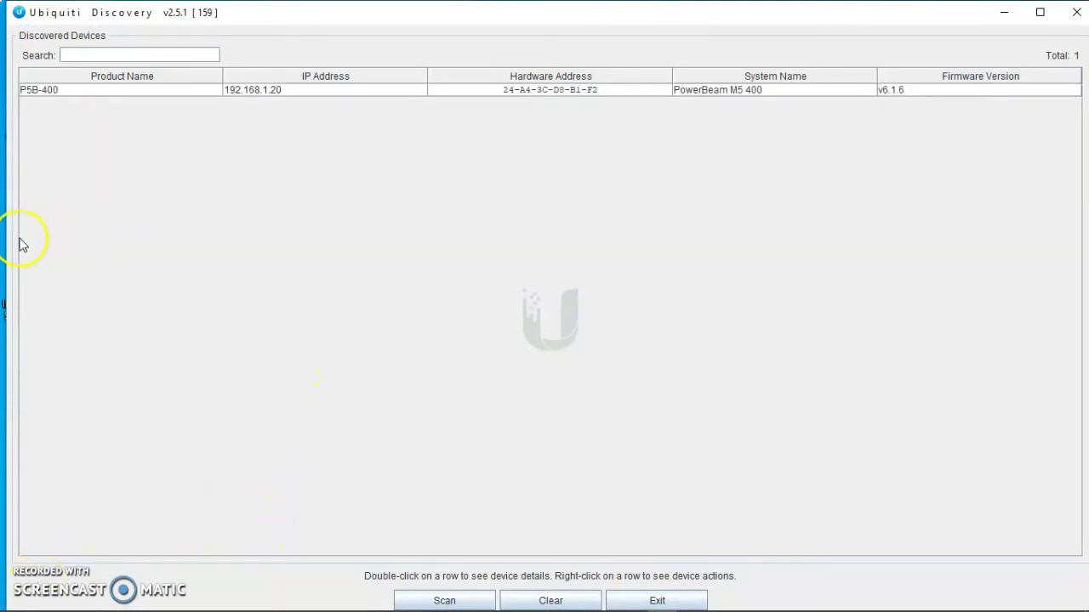
left_click_drag(8, 235, 292, 277)
left_click_drag(640, 24, 467, 46)
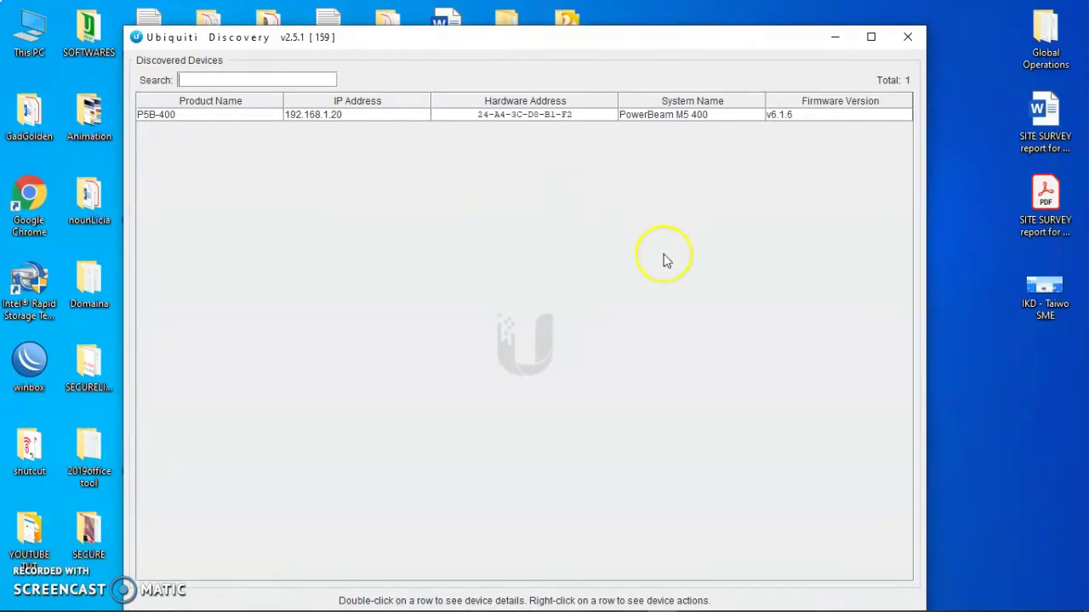
left_click_drag(124, 272, 38, 269)
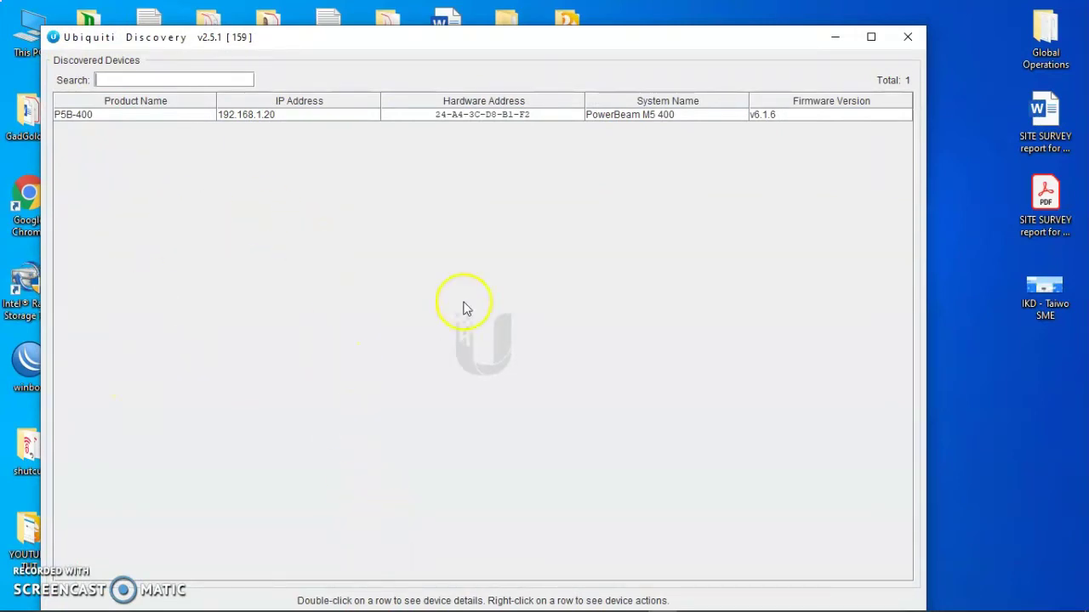
left_click(368, 349)
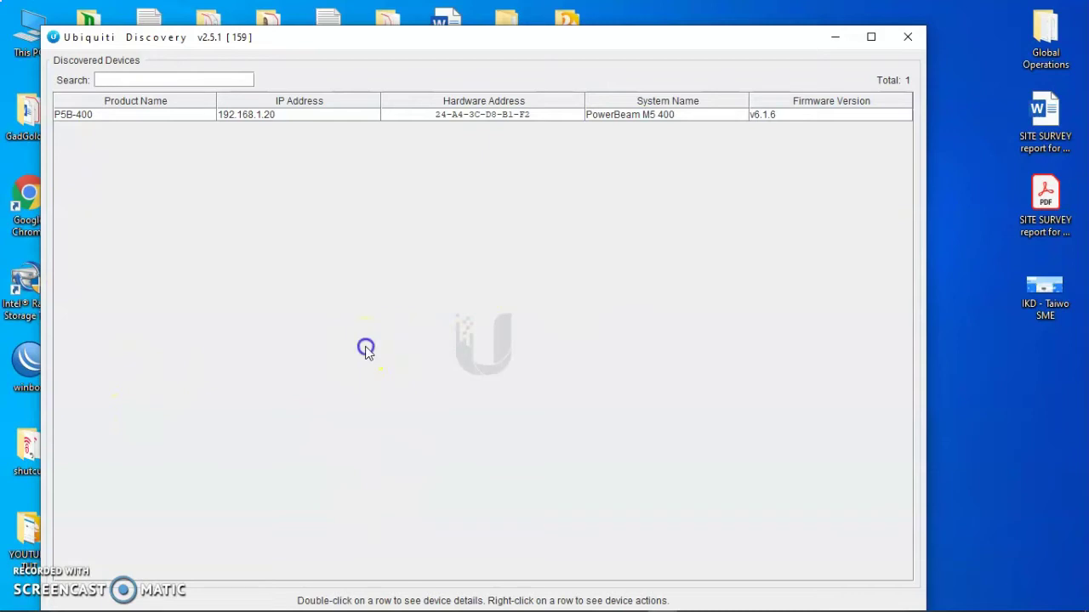
left_click(497, 38)
left_click_drag(497, 38, 501, 15)
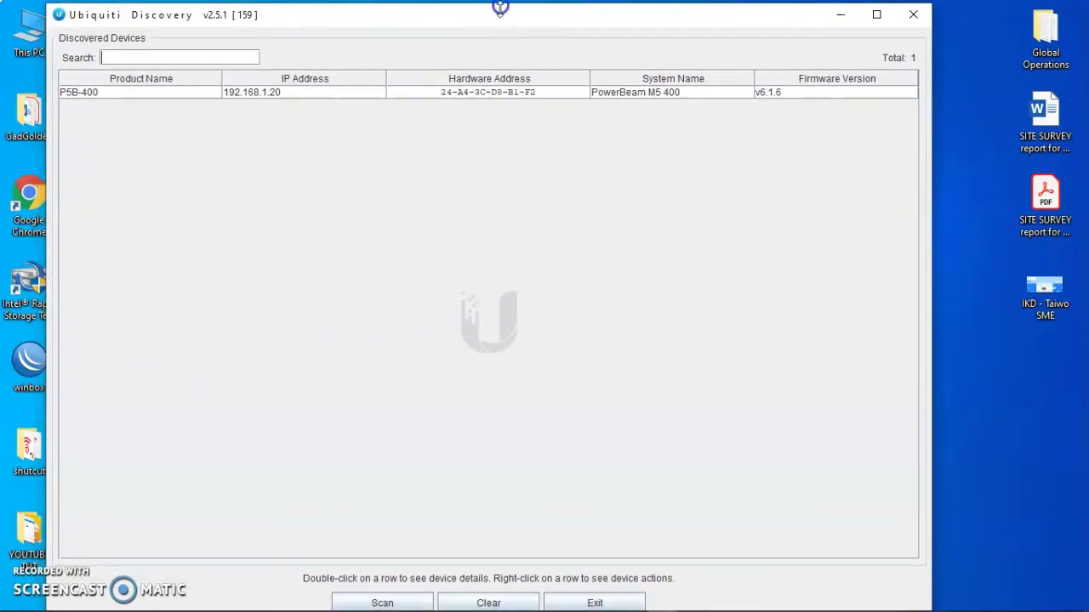
left_click_drag(500, 7, 517, 38)
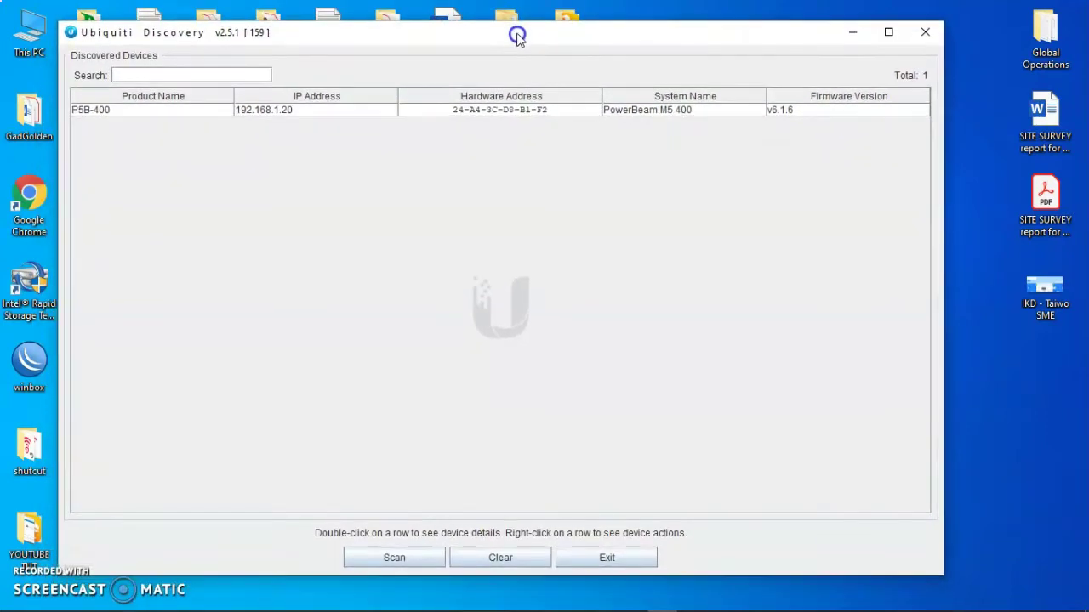
Step: Clear the device list and rescan, rediscovering the P5B-400 at 192.168.1.20
left_click(501, 558)
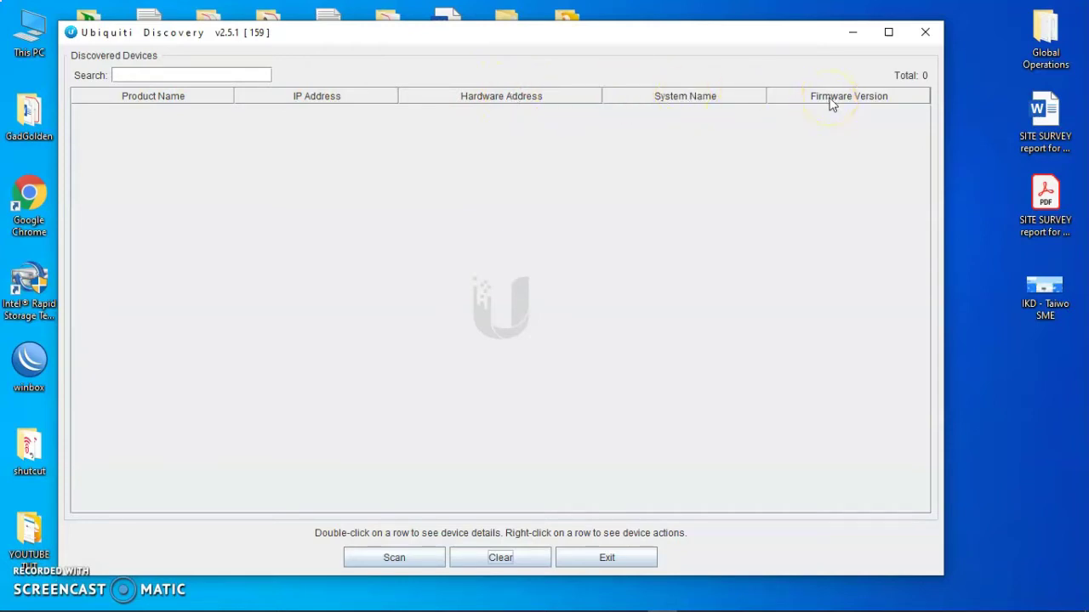
left_click(387, 557)
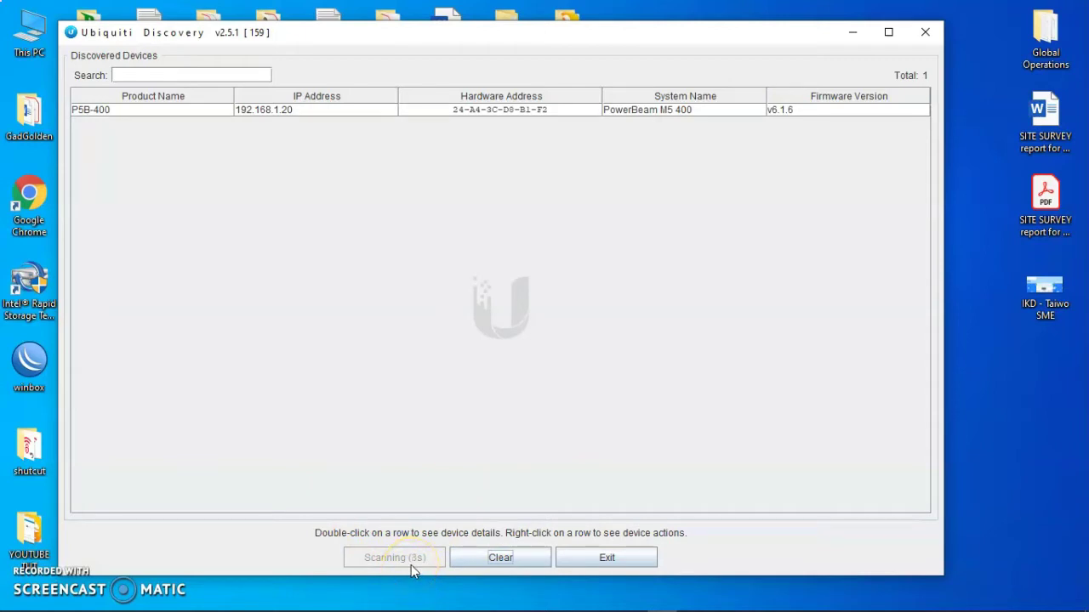
Step: Show the P5B-400's info card, then sort the device list by IP Address ascending
left_click(170, 116)
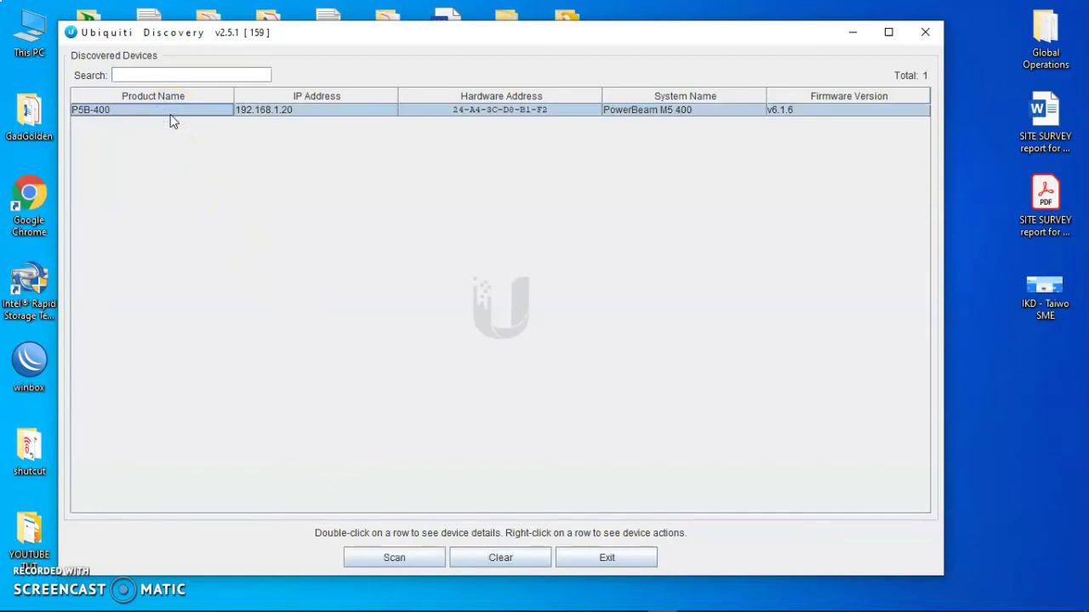
left_click_drag(170, 121, 81, 119)
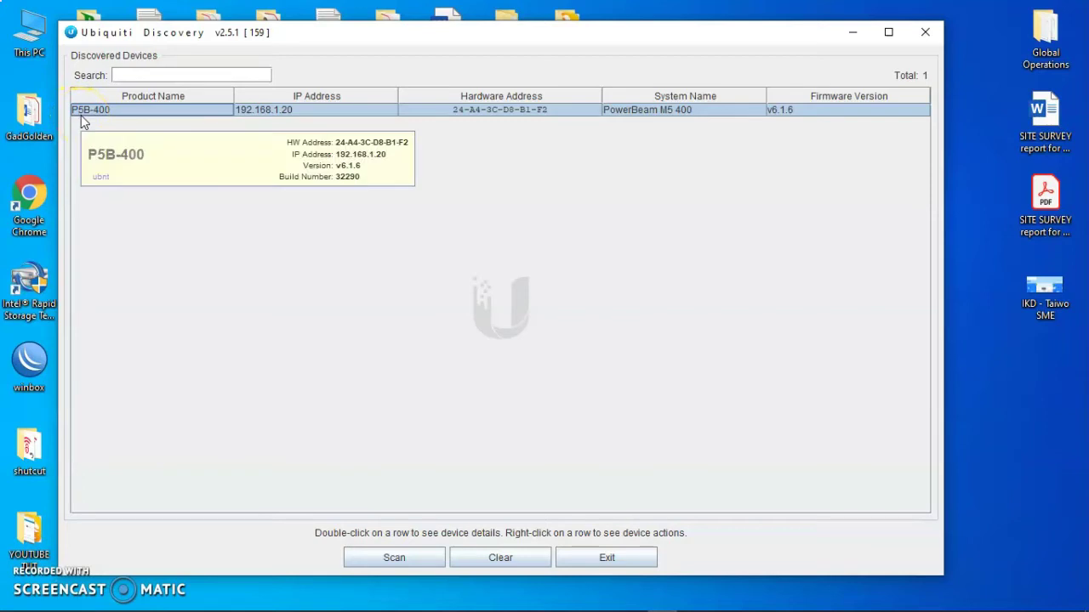
left_click(100, 116)
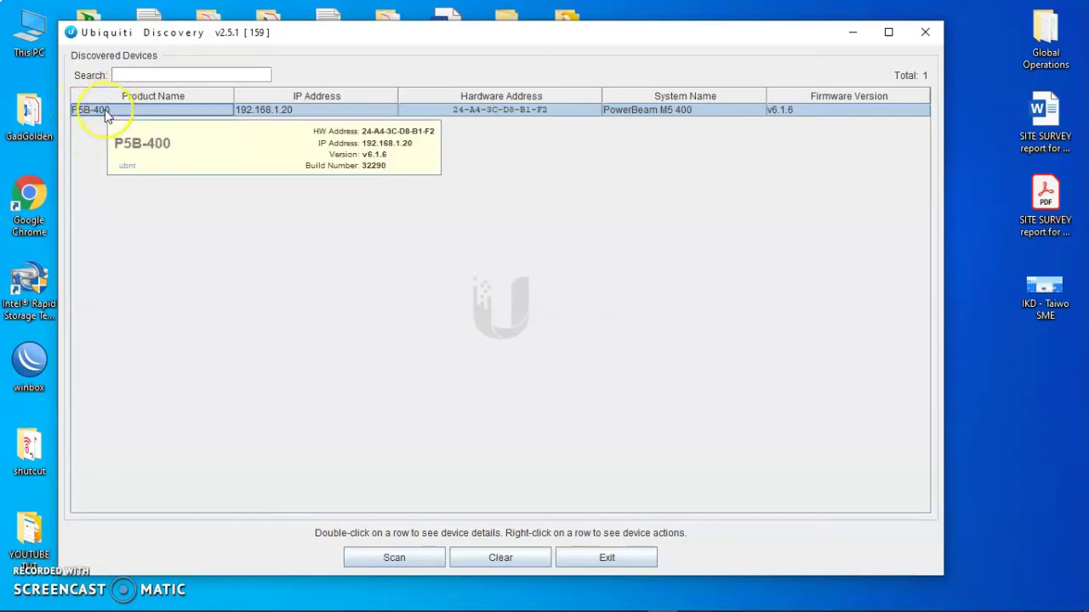
left_click_drag(106, 114, 301, 113)
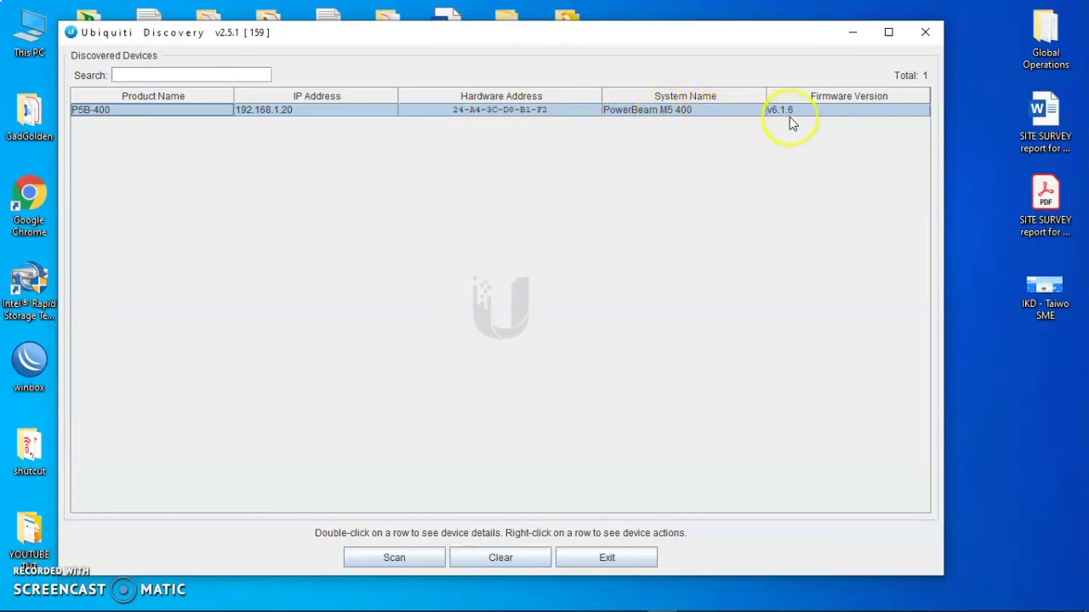
mouse_move(790, 122)
left_click(370, 102)
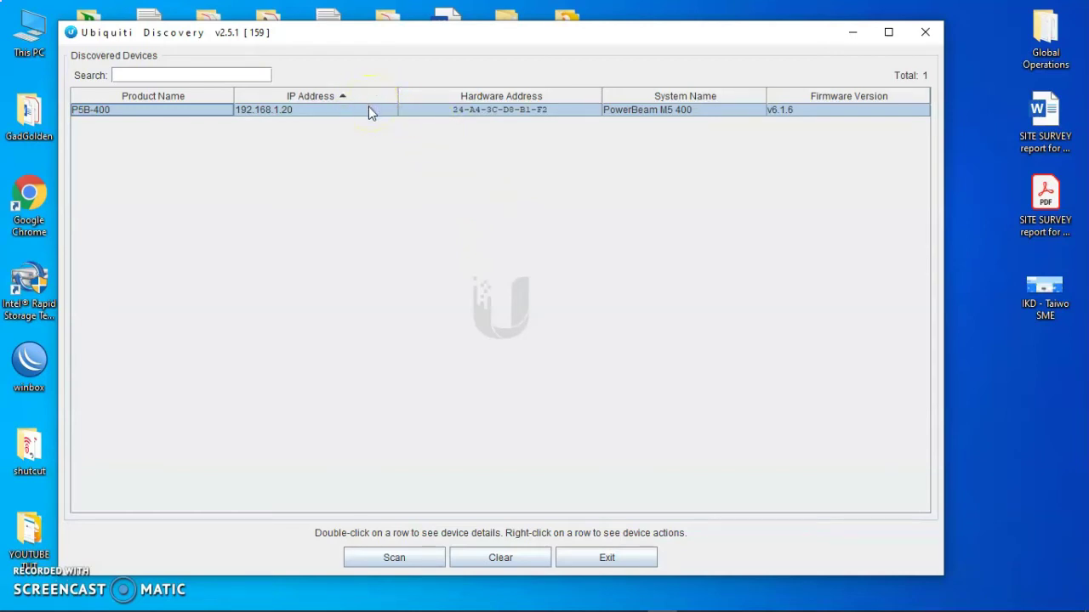
Step: Open the P5B-400 details dialog and select its 192.168.1.20 network address entry
double_click(369, 110)
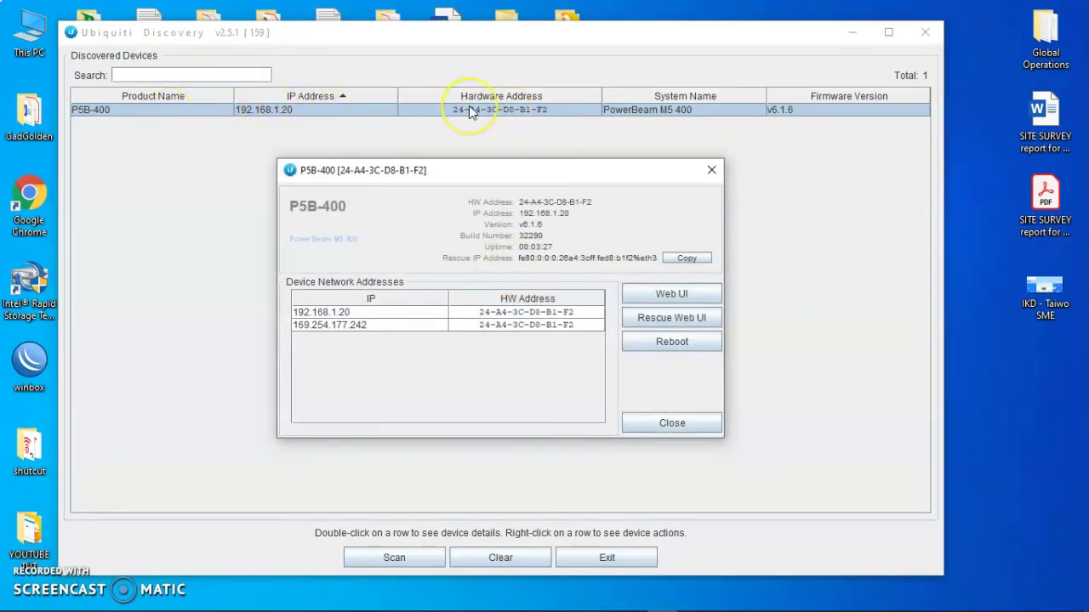
left_click(352, 313)
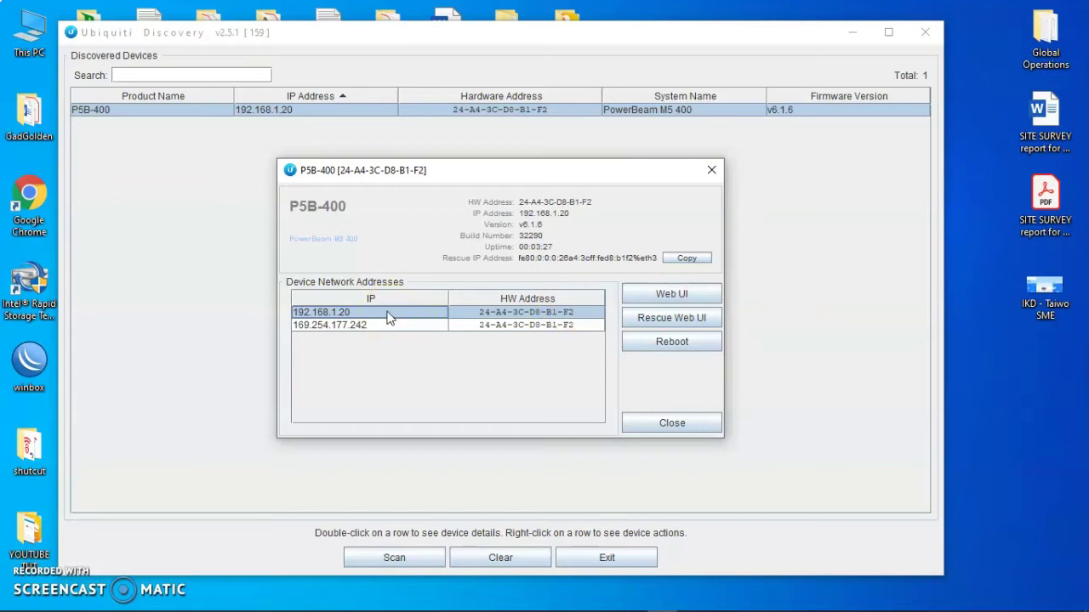
mouse_move(774, 599)
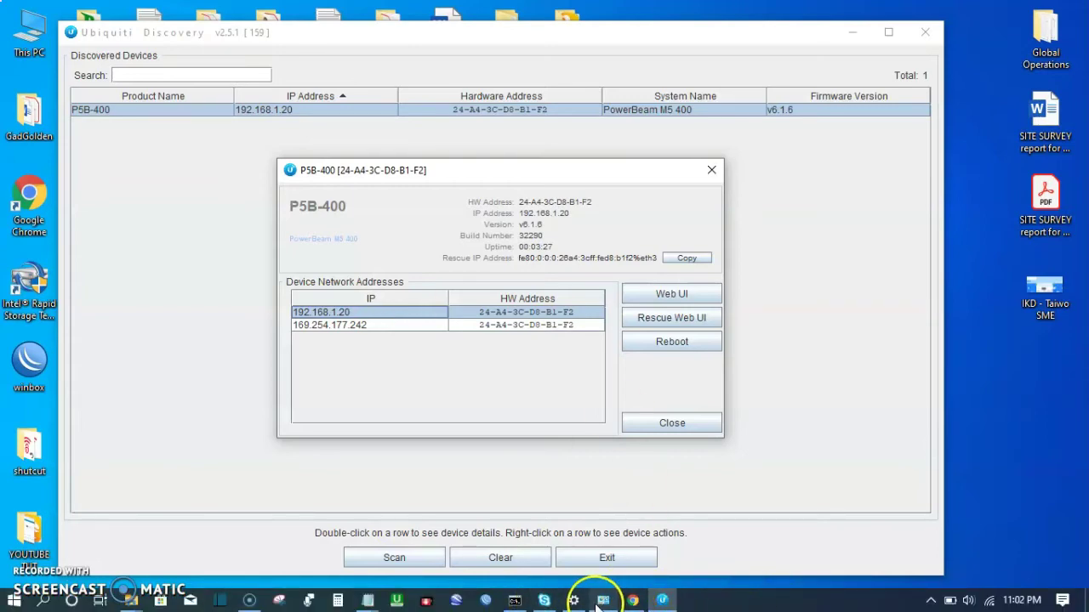
Step: Check the Ethernet adapter's IPv4 is 192.168.1.22 / 255.255.255.0, then close its Properties and Status windows
left_click(602, 601)
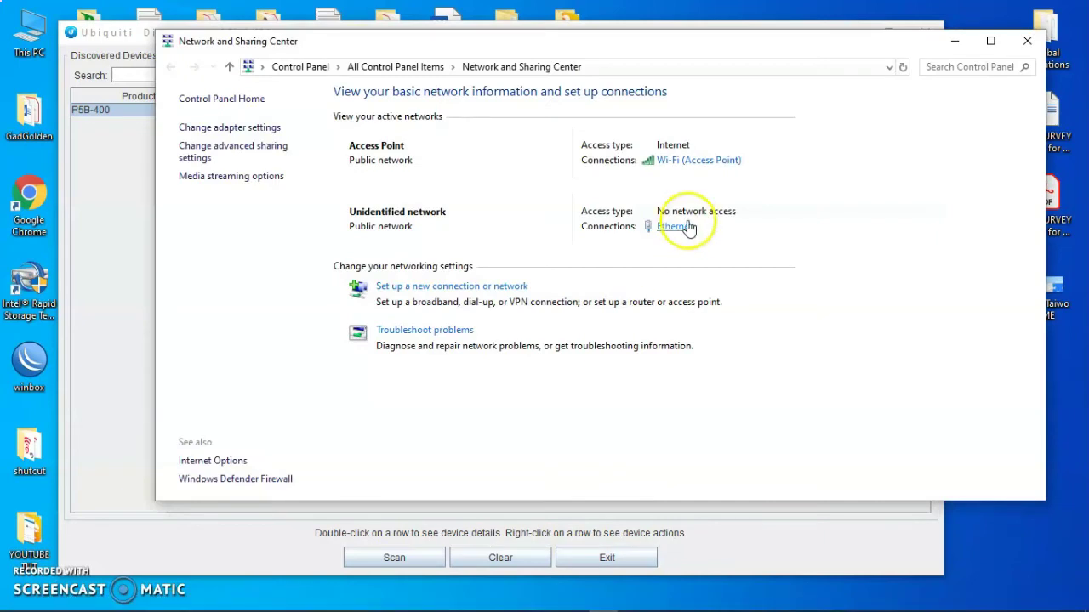
left_click(673, 227)
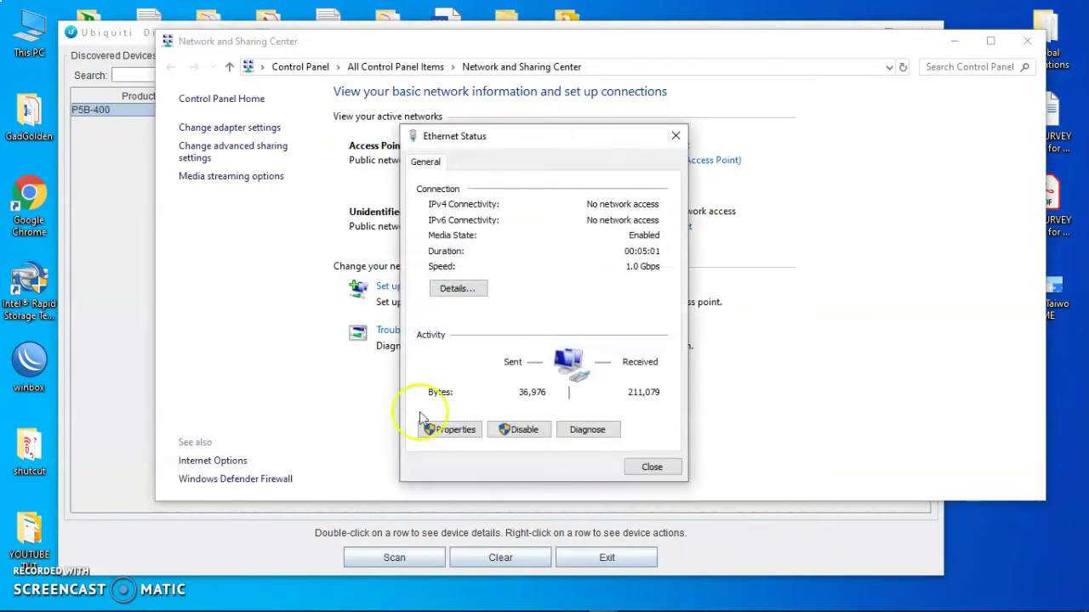
left_click(431, 433)
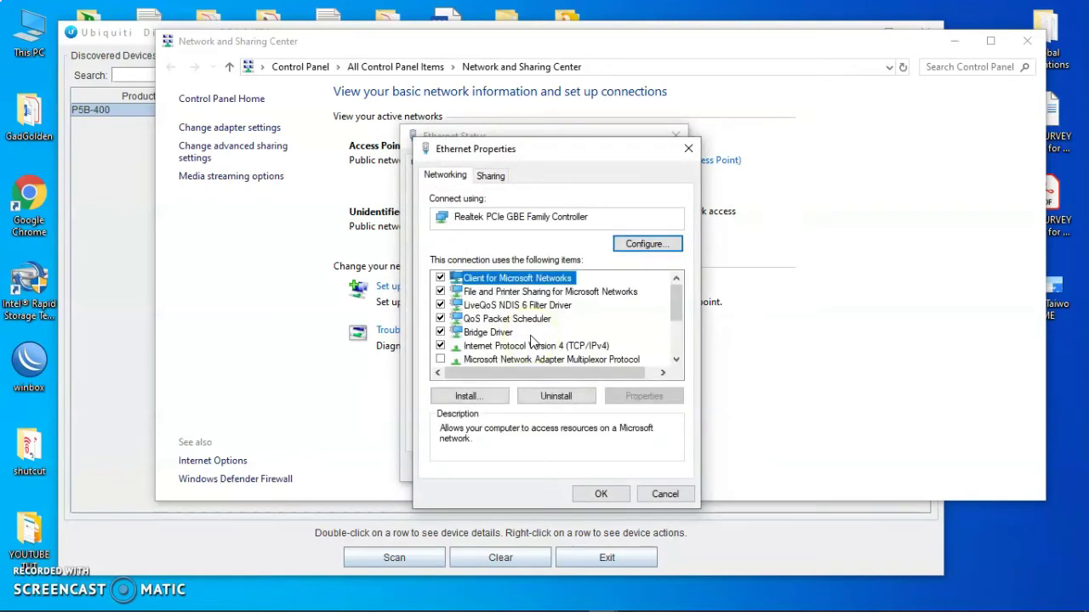
left_click(545, 346)
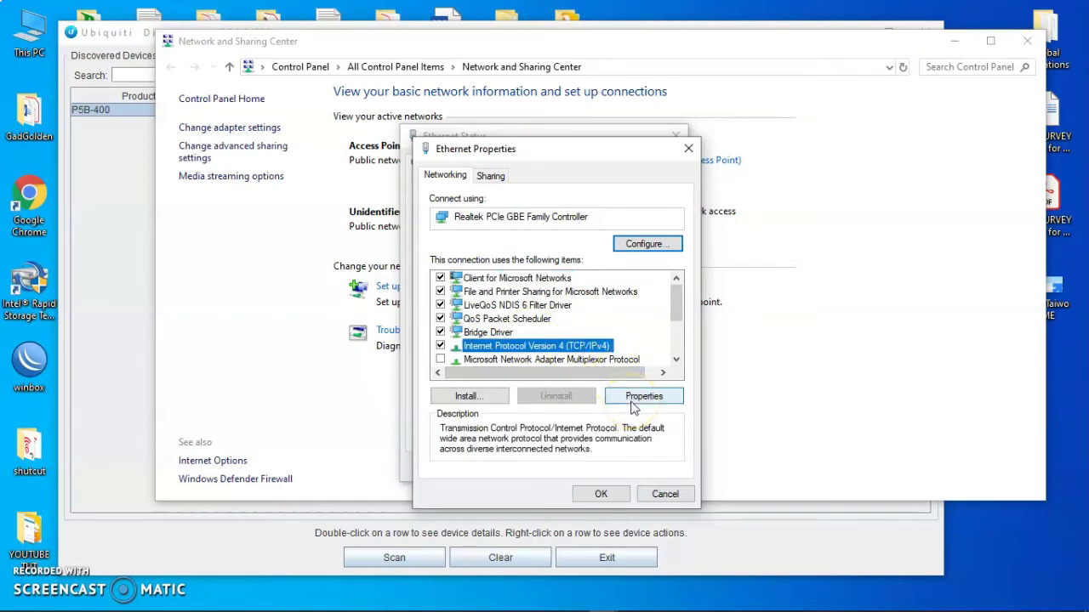
left_click(643, 396)
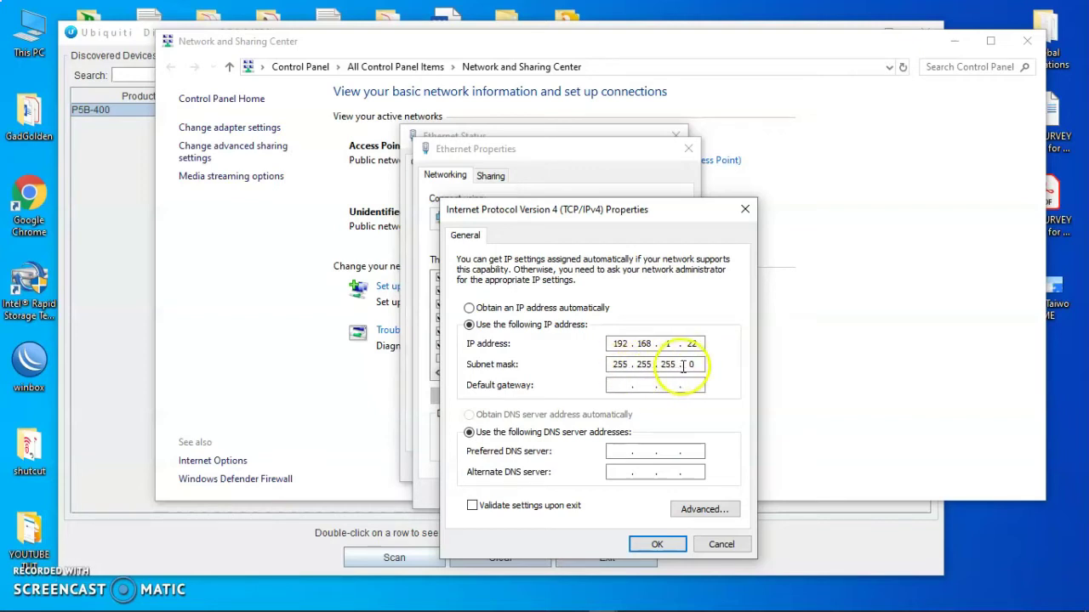
left_click(655, 545)
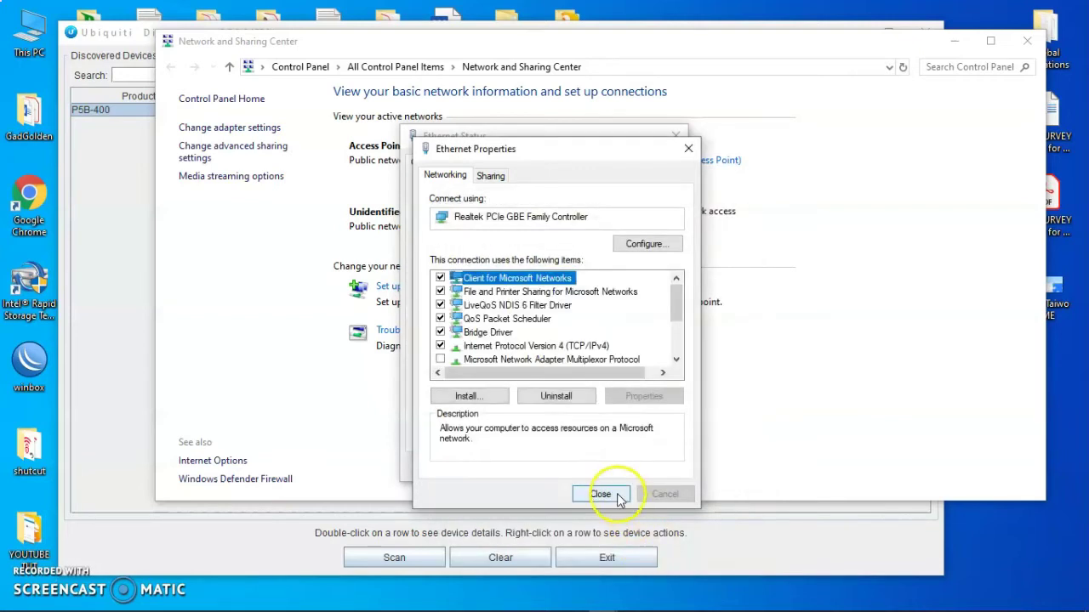
left_click(614, 494)
left_click(648, 468)
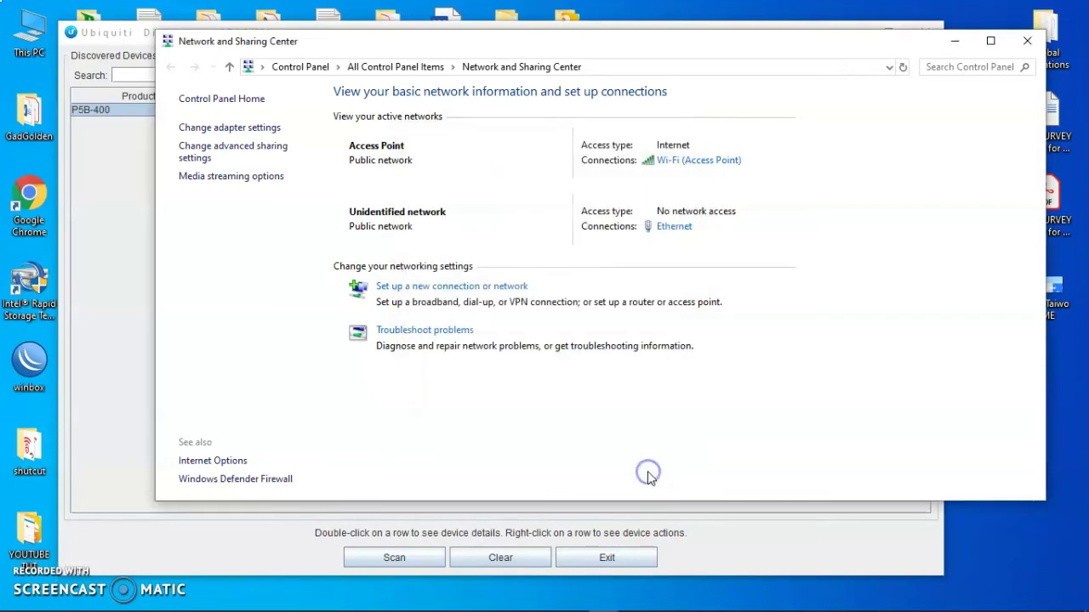
Step: Rerun ping 192.168.1.20 twice in Command Prompt (4/4 replies), then return to the P5B-400 details
mouse_move(414, 606)
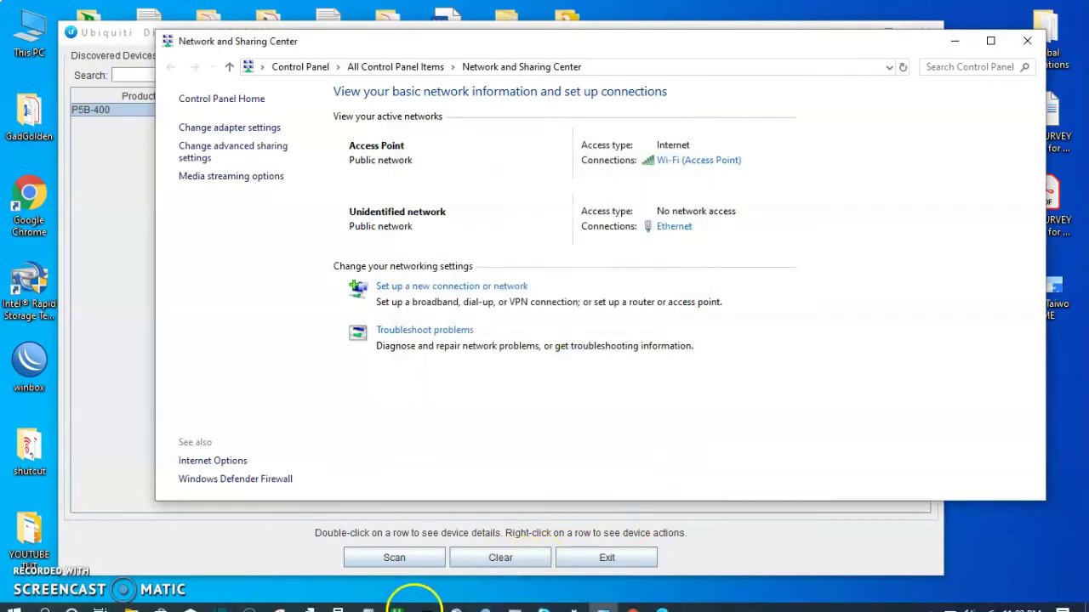
left_click(515, 604)
left_click(437, 366)
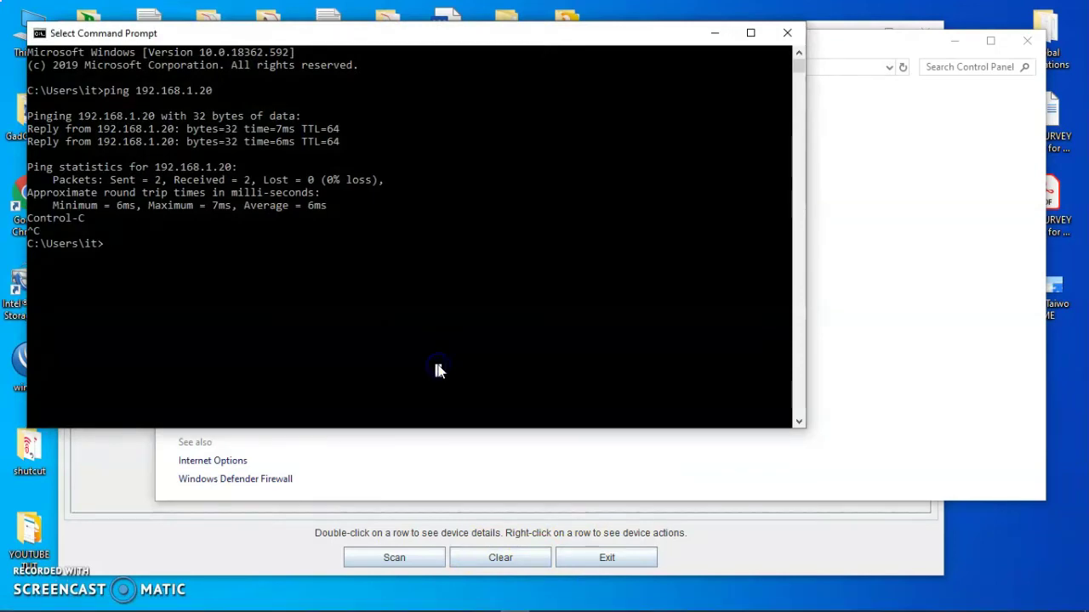
key("Up")
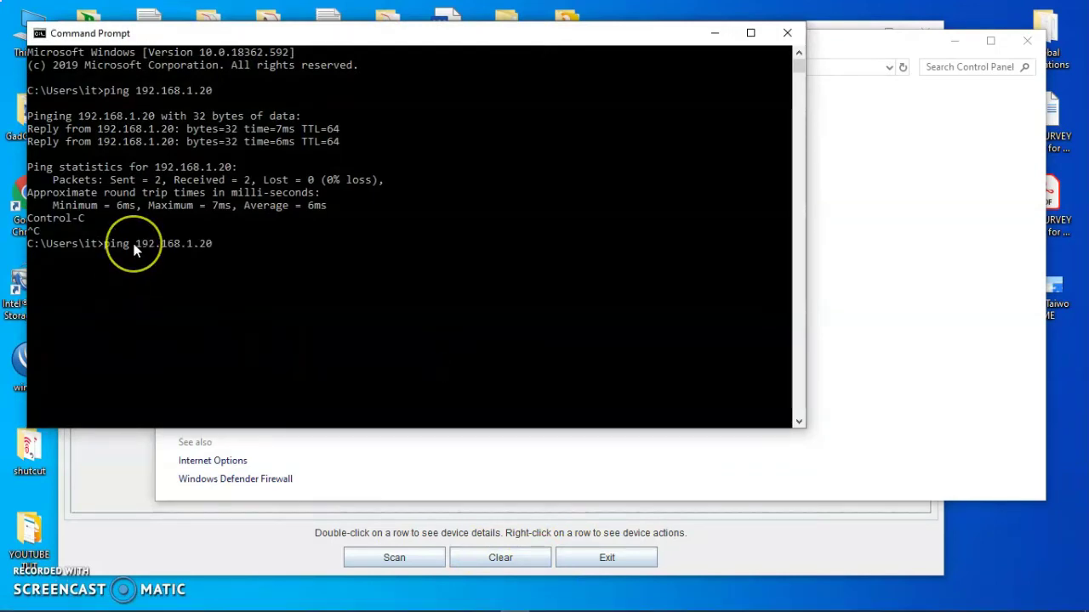
key("Return")
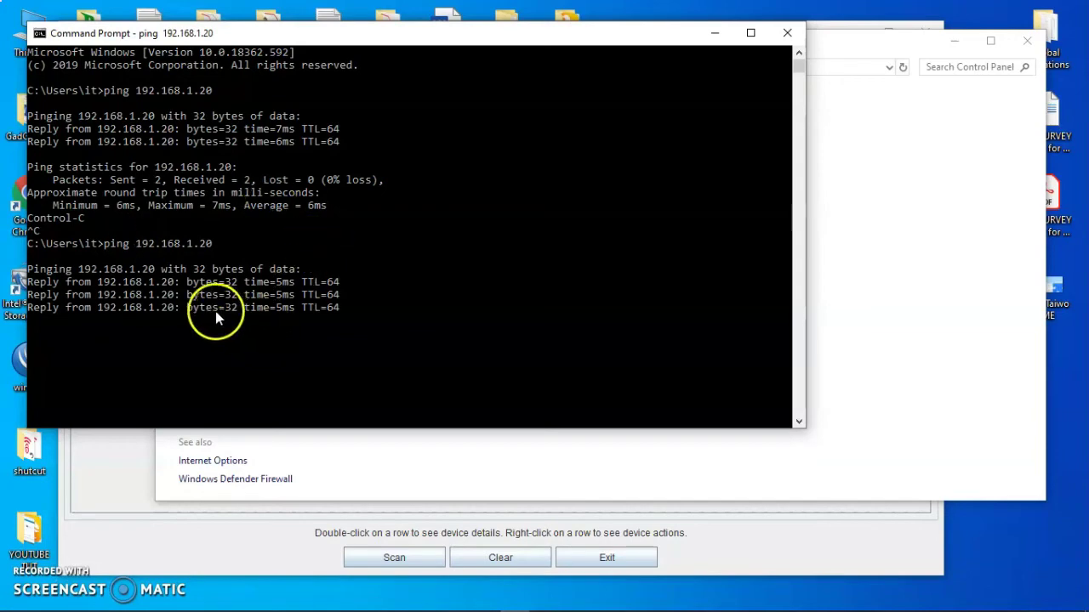
left_click_drag(256, 34, 388, 68)
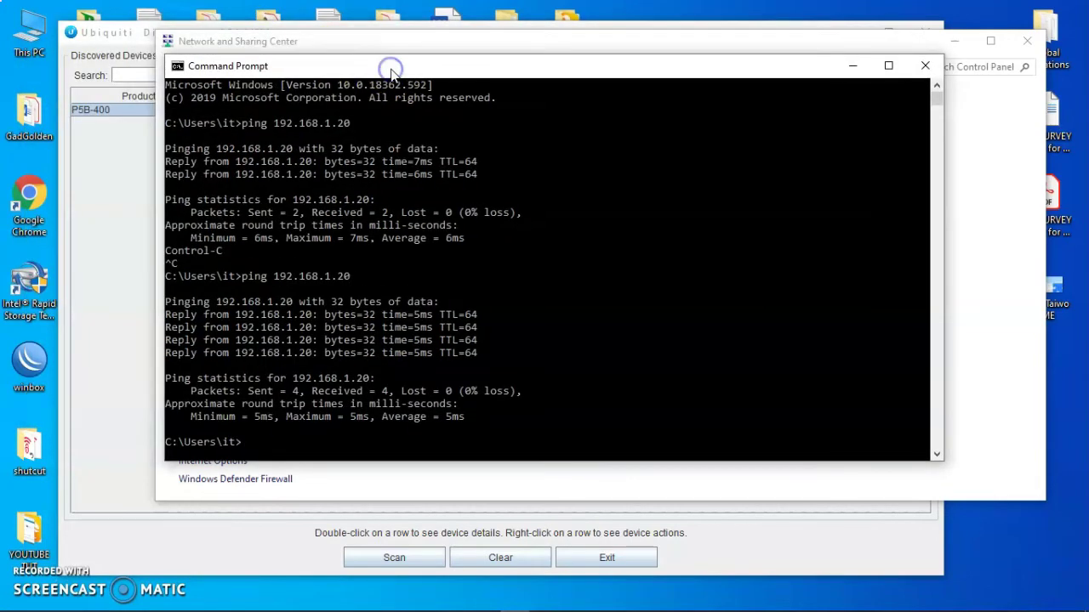
key("Up")
key("Return")
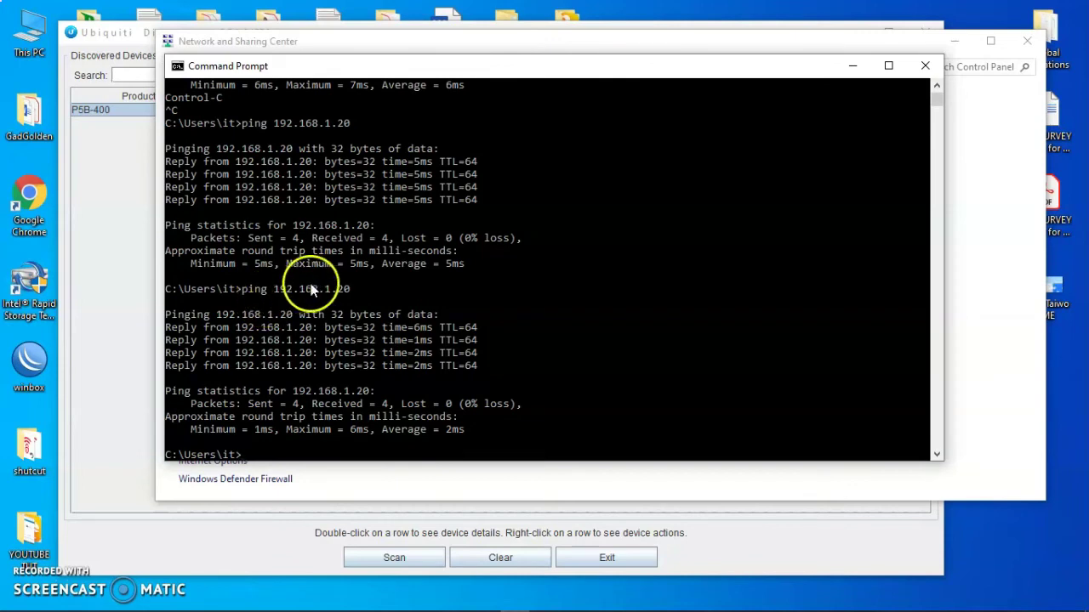
left_click(127, 480)
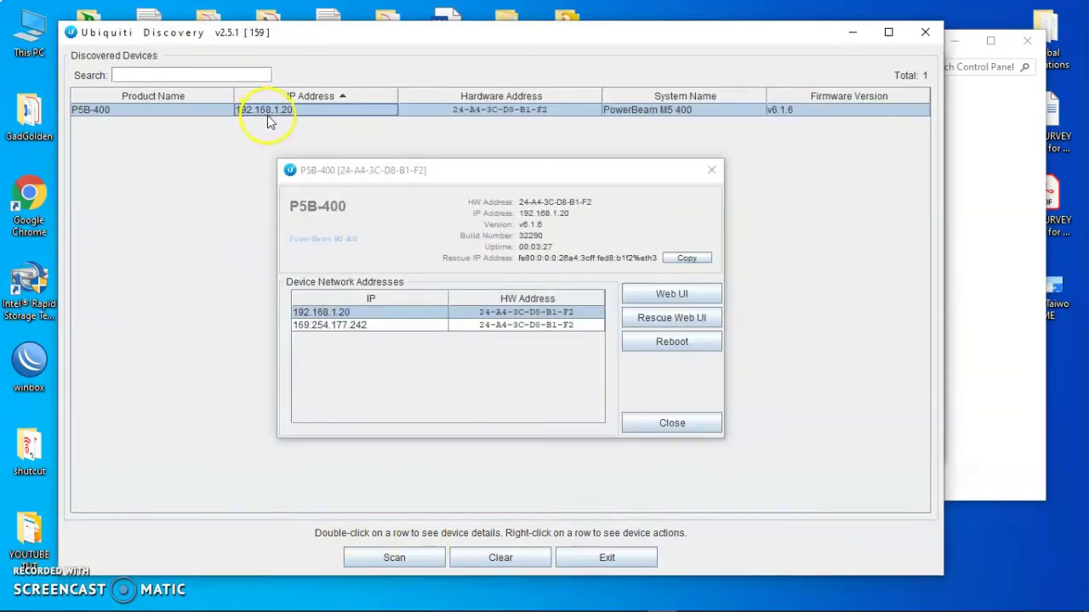
Step: Bring Chrome forward, showing the Ubiquiti Device Discovery Tool web store page
mouse_move(576, 596)
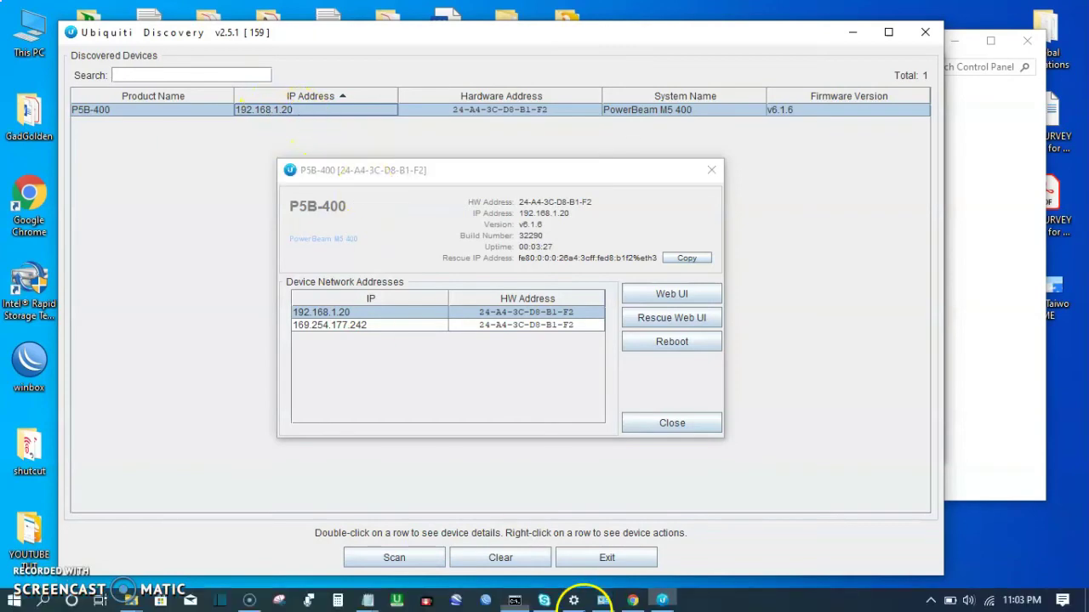
left_click(633, 599)
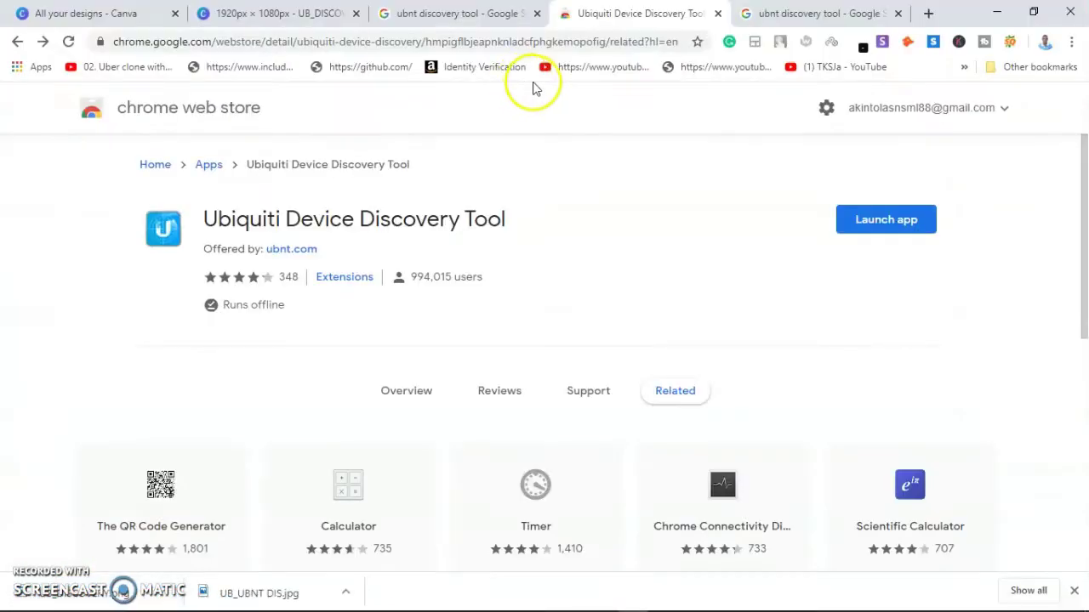
Step: Replace the browser address with 192.168.1.20 and load the device's login page
left_click(778, 15)
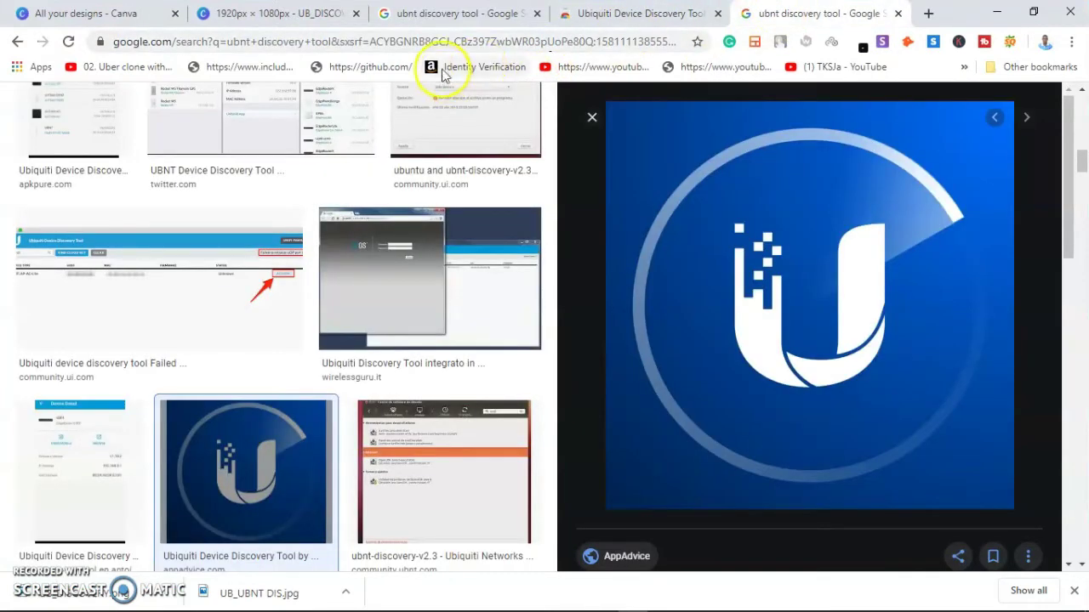
left_click(435, 41)
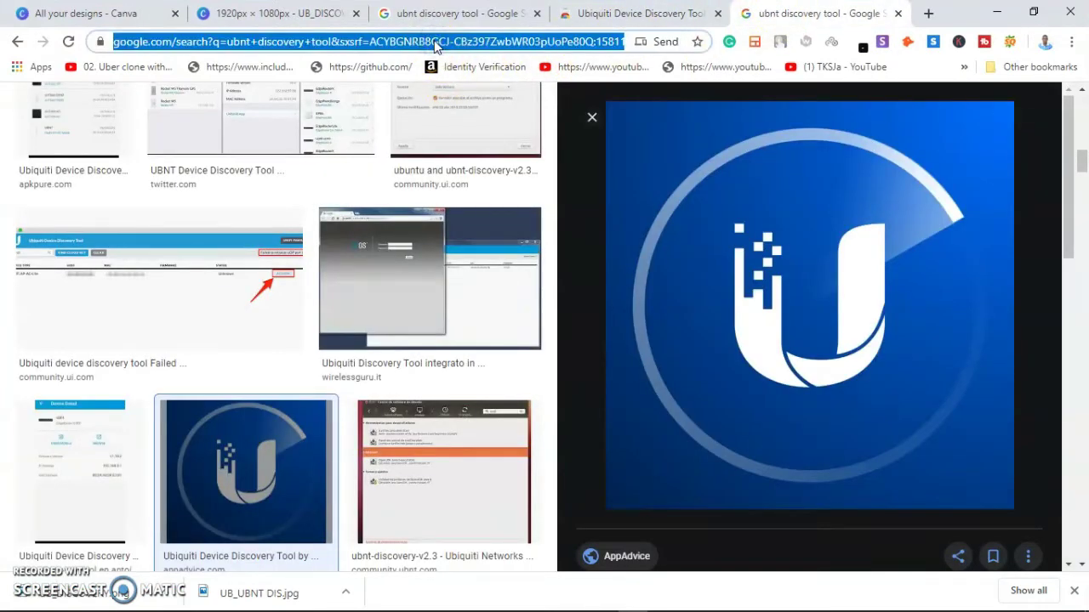
key("BackSpace")
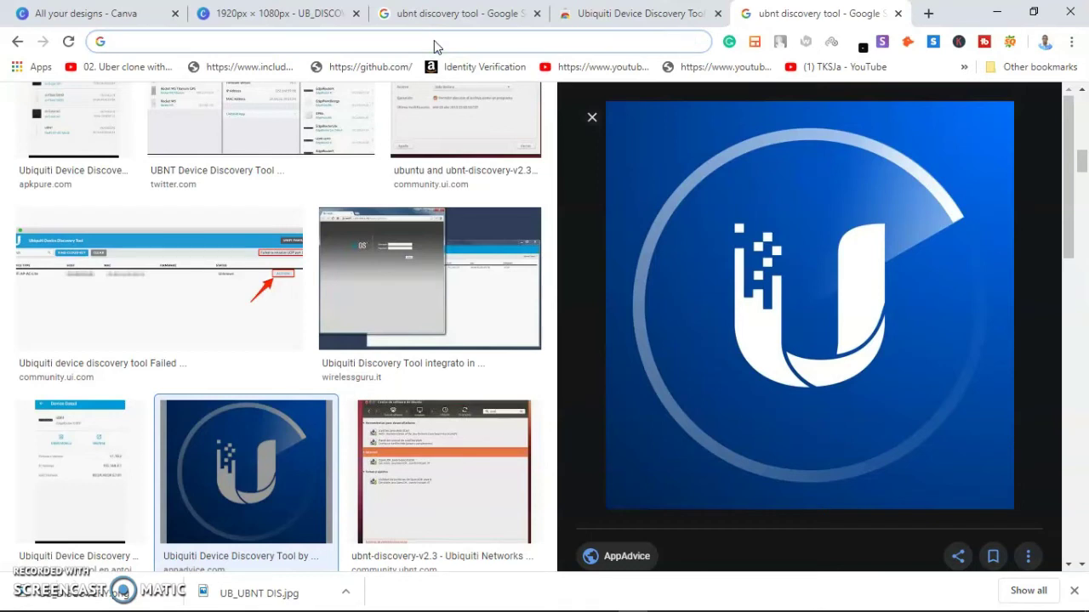
type("192.168.1")
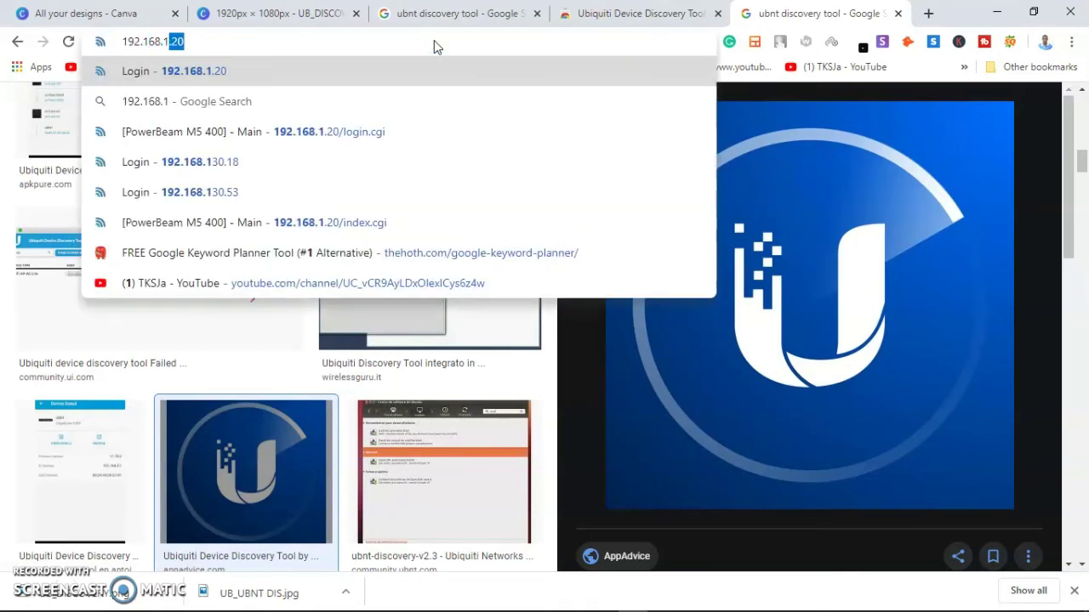
type(".20")
key("Return")
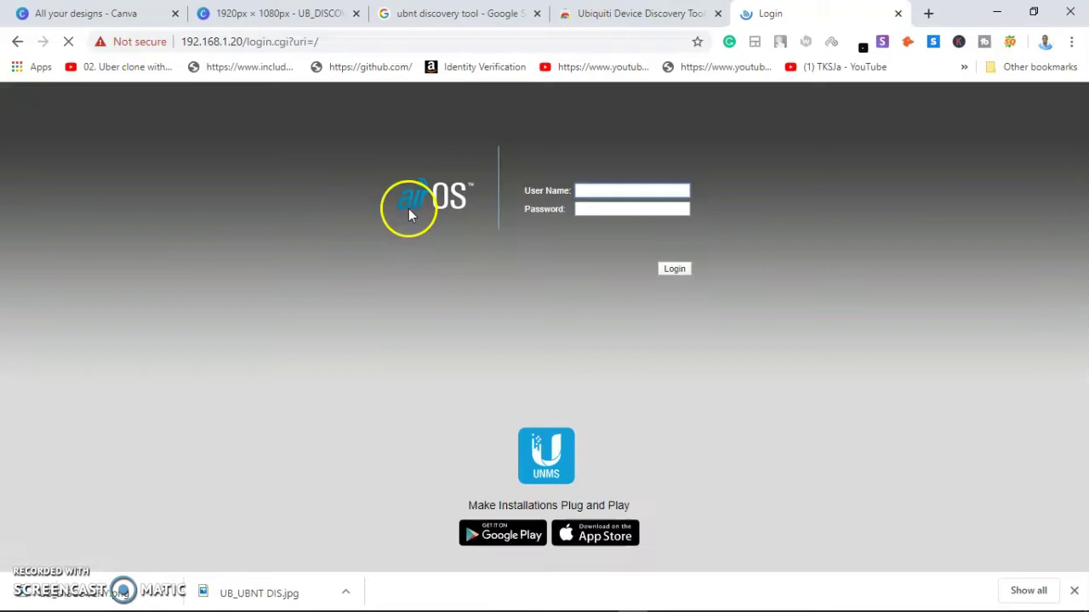
Step: Sign in to airOS with the device user name and password, reaching the Main status page
left_click(594, 188)
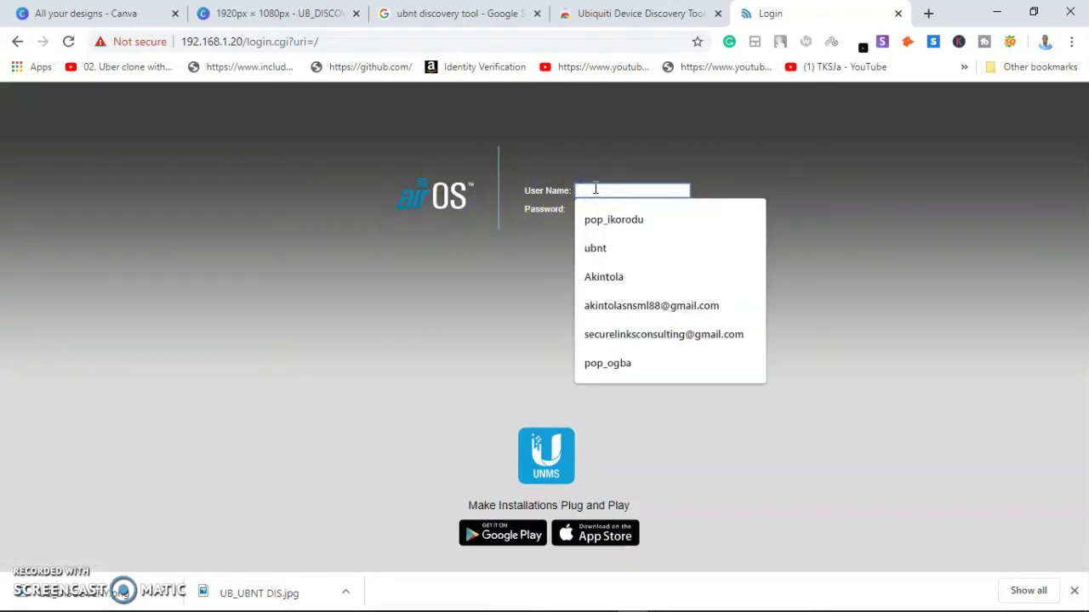
type("ubnt")
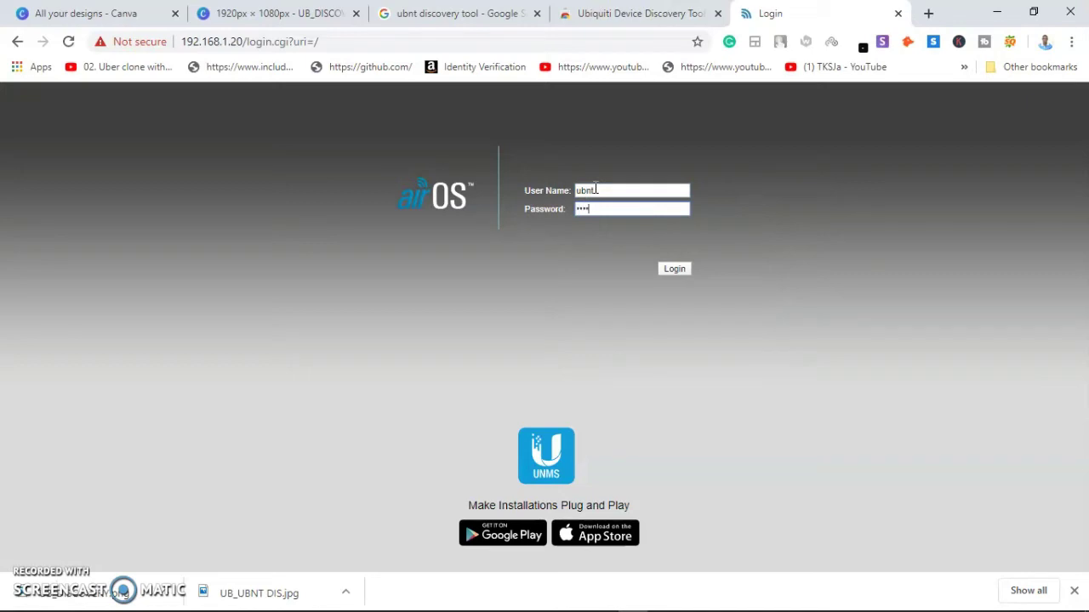
type("ubnt")
key("Return")
left_click(621, 353)
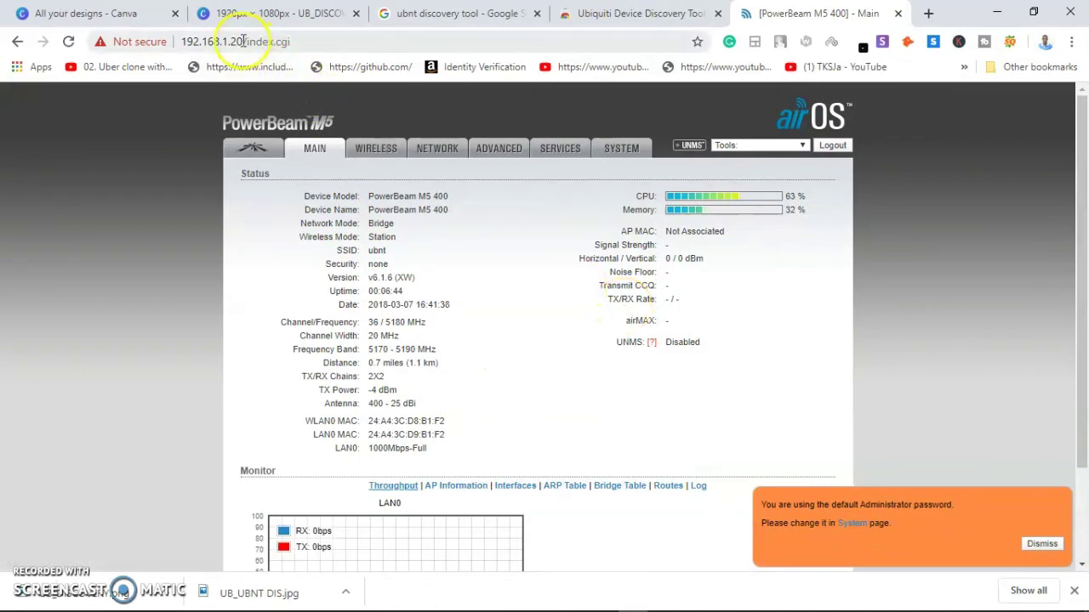
left_click_drag(243, 42, 170, 42)
Step: Switch between Ubiquiti Discovery and the airOS main page in the browser
mouse_move(425, 596)
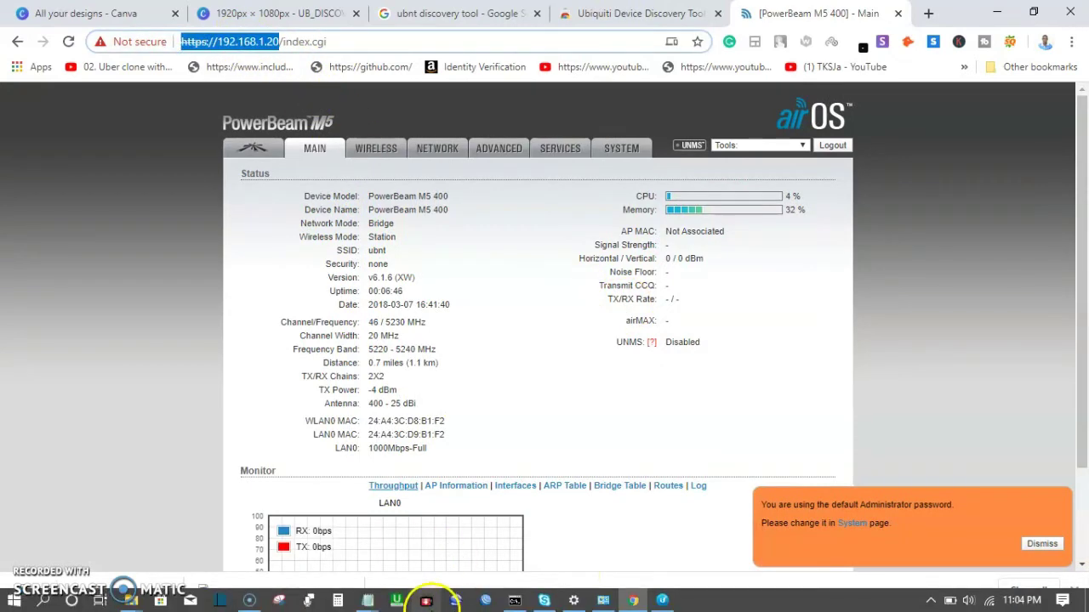
left_click(661, 600)
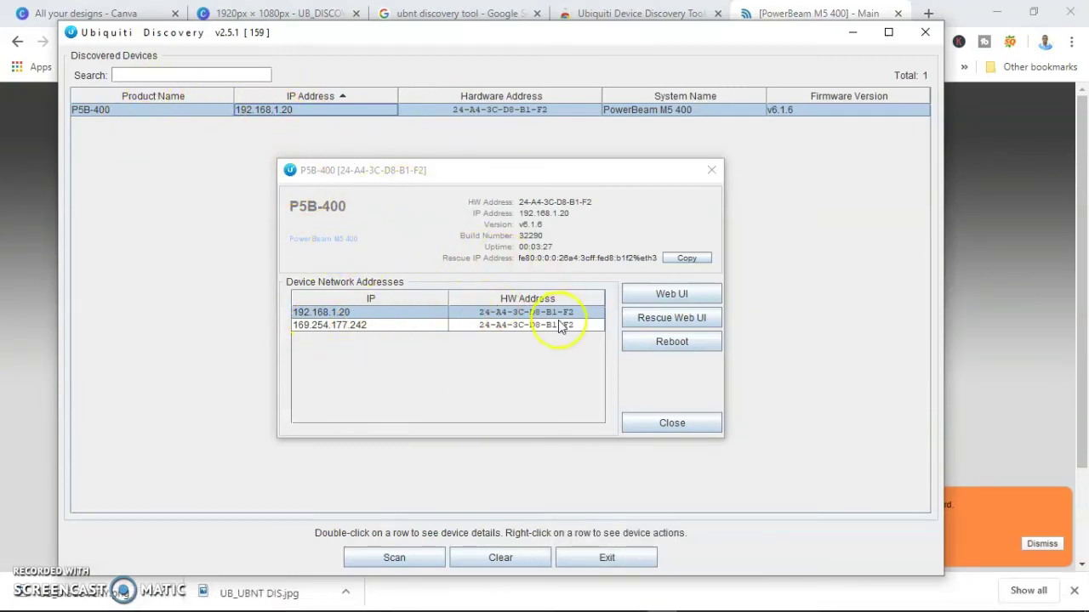
left_click(953, 182)
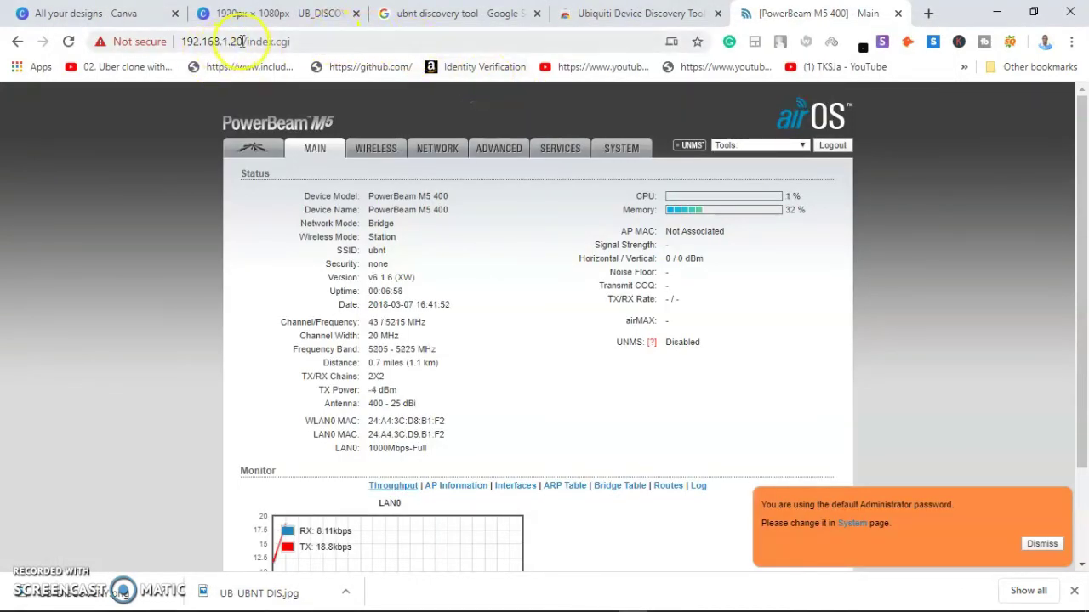
left_click_drag(243, 41, 170, 40)
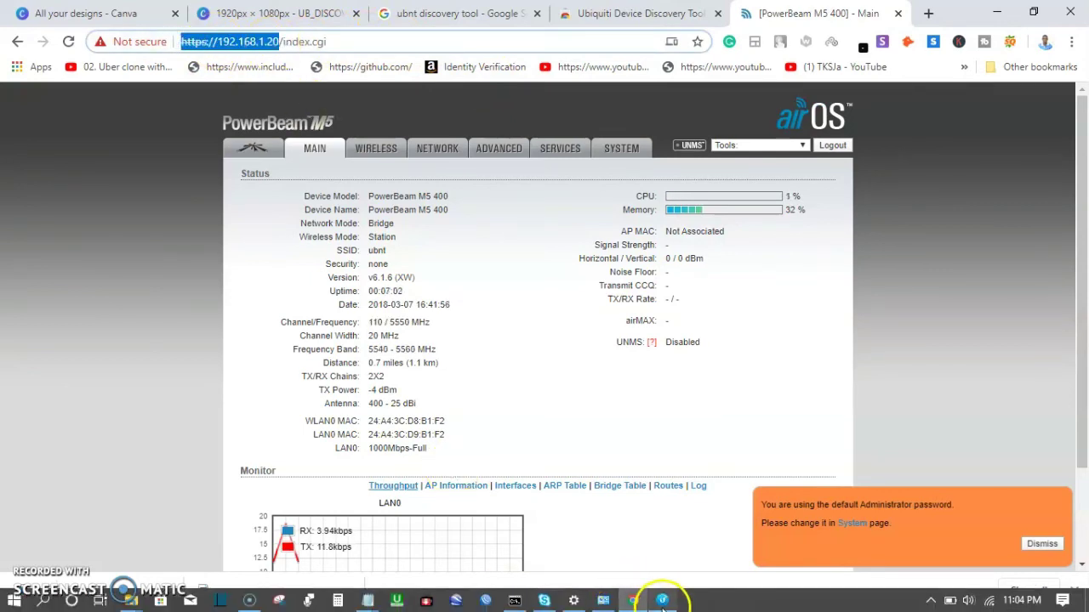
Step: Open the device's web management page from the P5B-400 details and dismiss the default-password warning
left_click(660, 599)
left_click(665, 298)
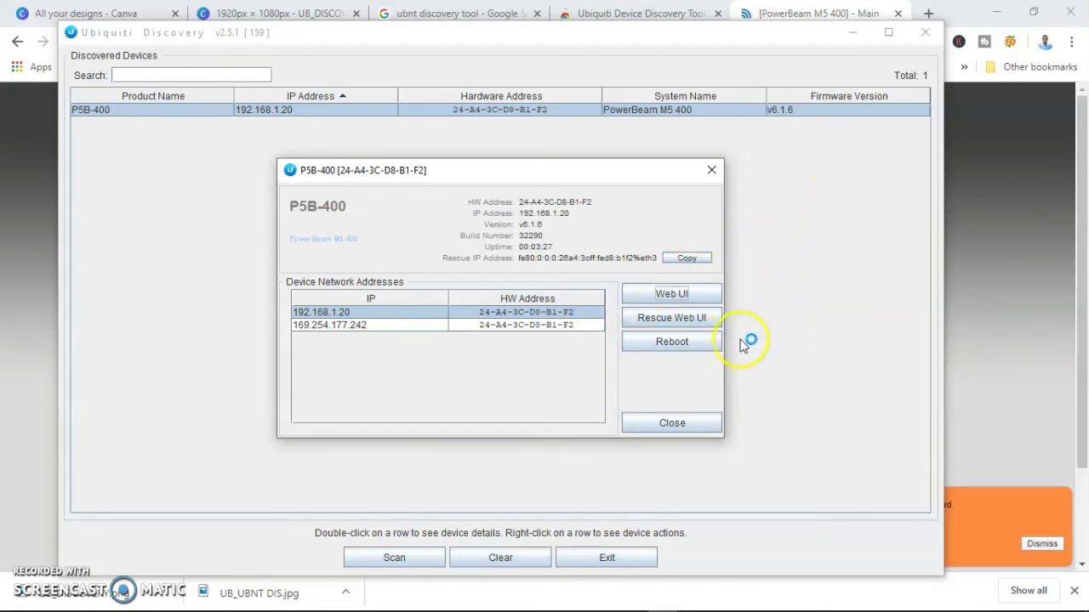
left_click(738, 338)
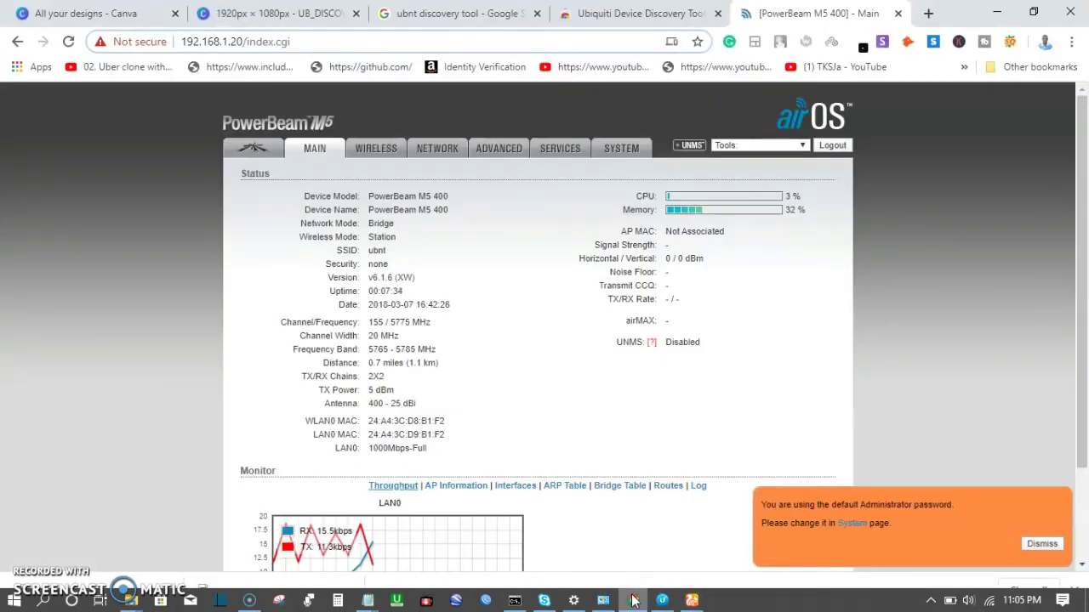
left_click(1039, 544)
mouse_move(385, 604)
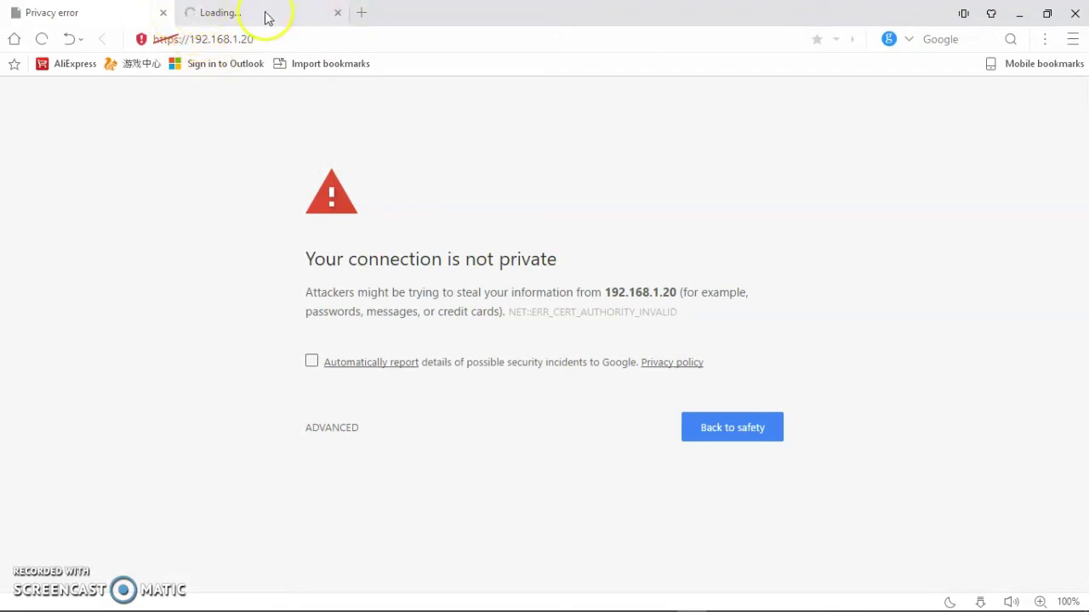
Step: Close the extra loading tab, proceed past the certificate warning, and log in to the PowerBeam M5 400
left_click(339, 14)
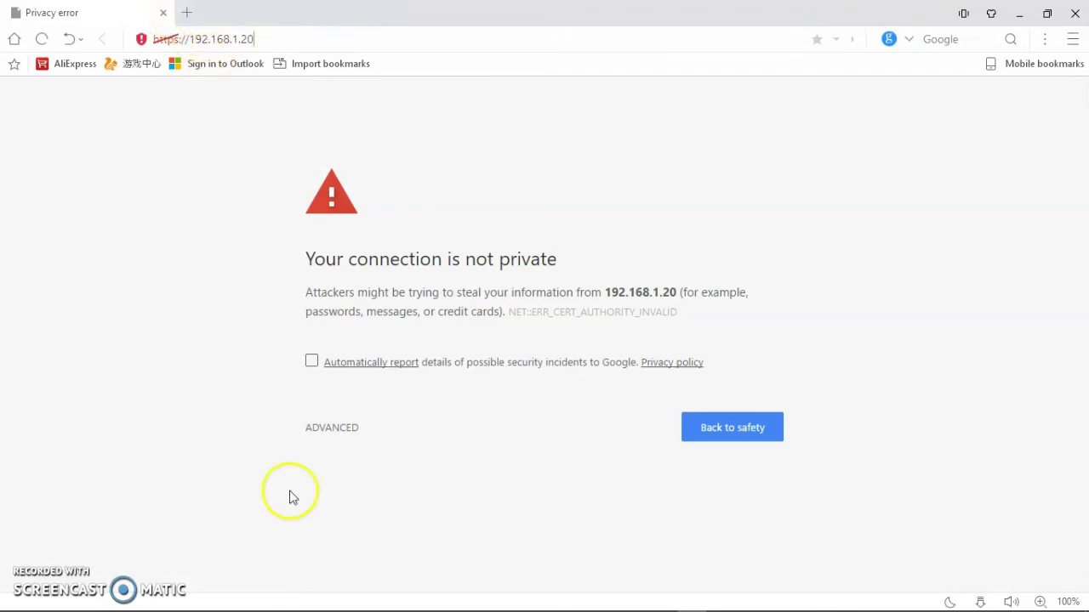
left_click(324, 429)
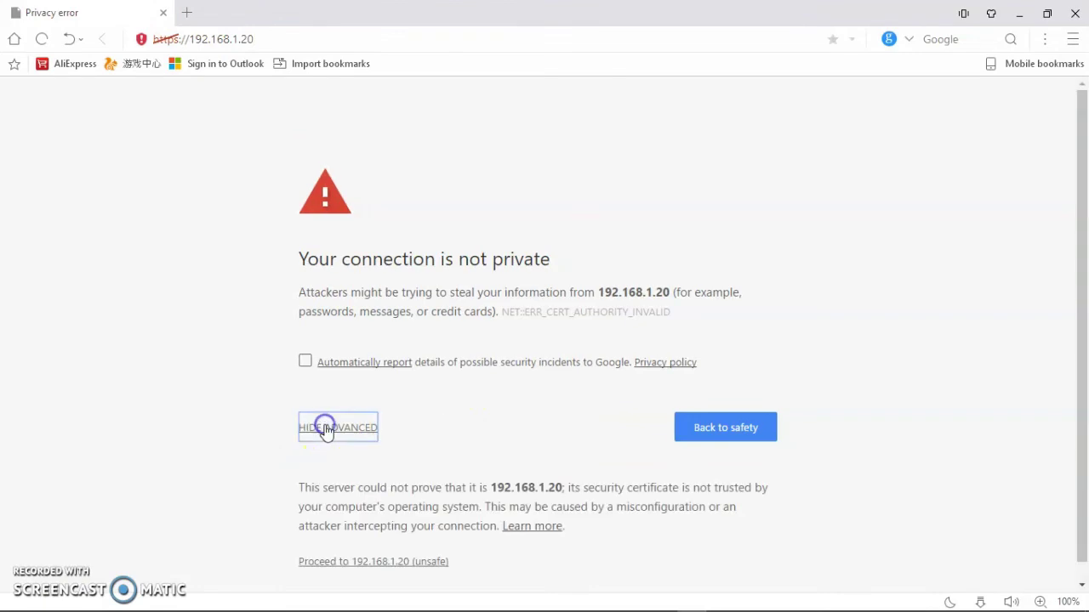
left_click(341, 565)
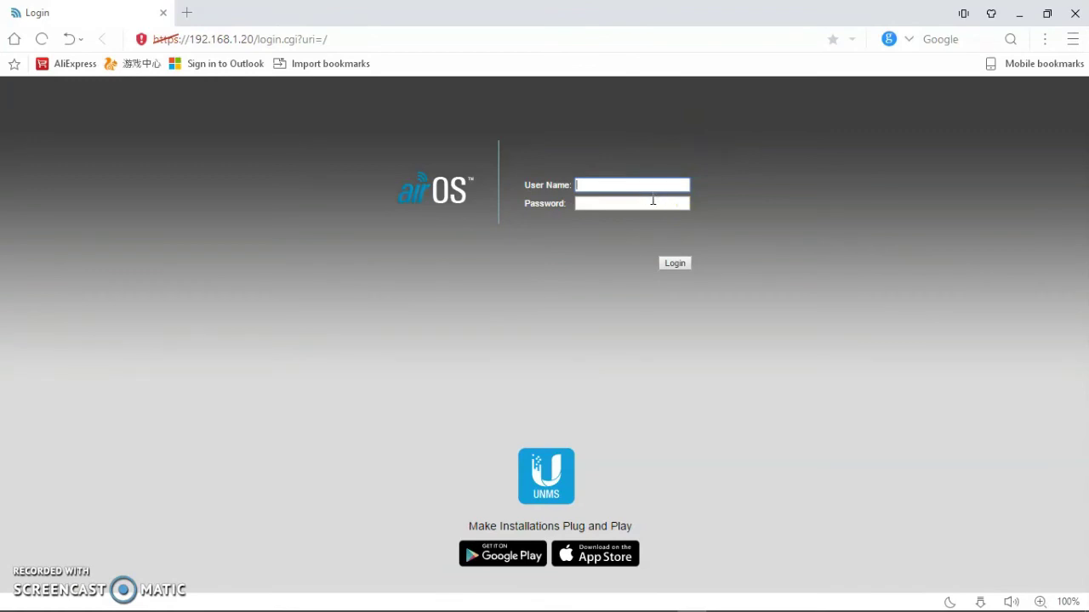
left_click(652, 200)
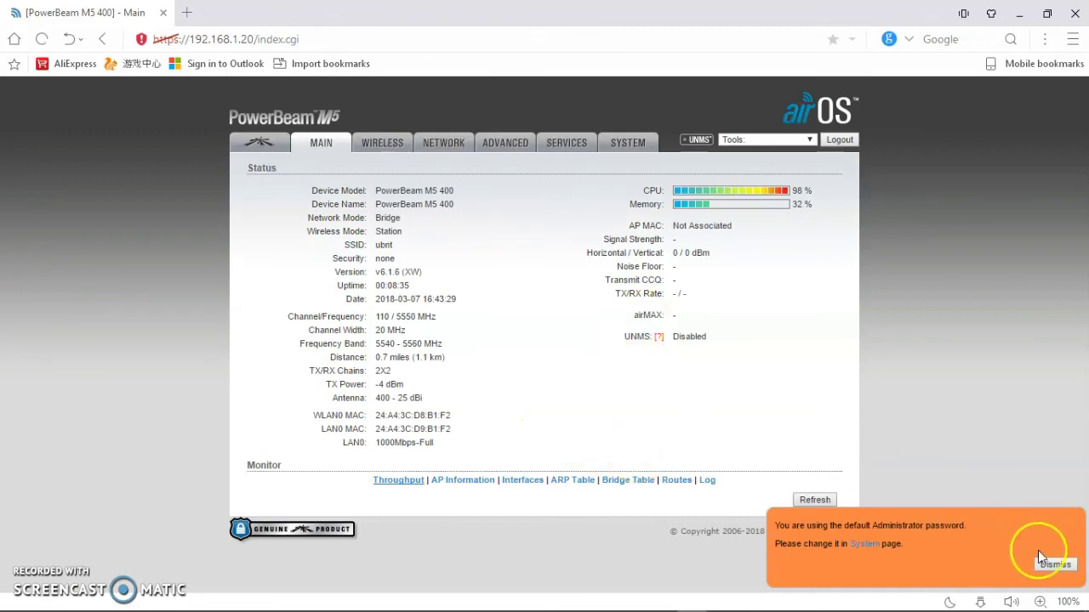
Step: Dismiss the default-password notice and view Wireless, Network, Advanced, Services, then System pages
left_click(1053, 565)
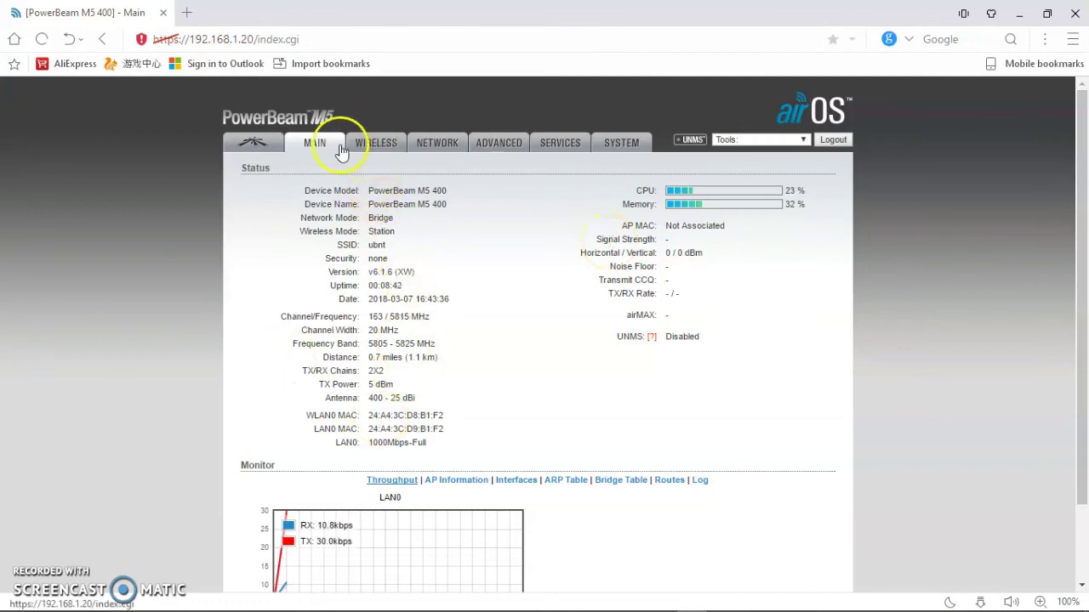
left_click(374, 146)
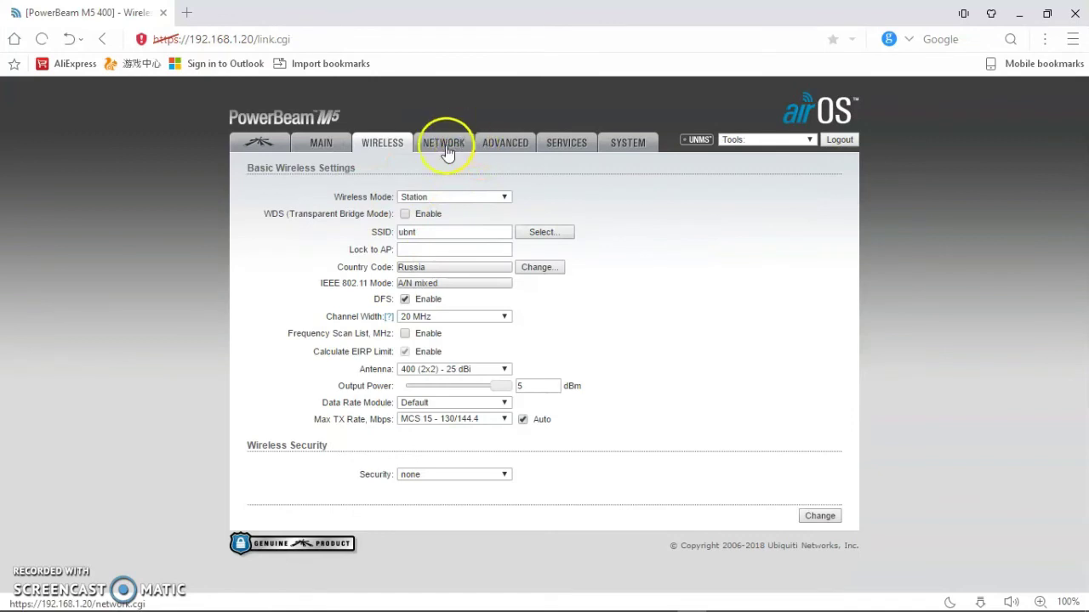
left_click(444, 149)
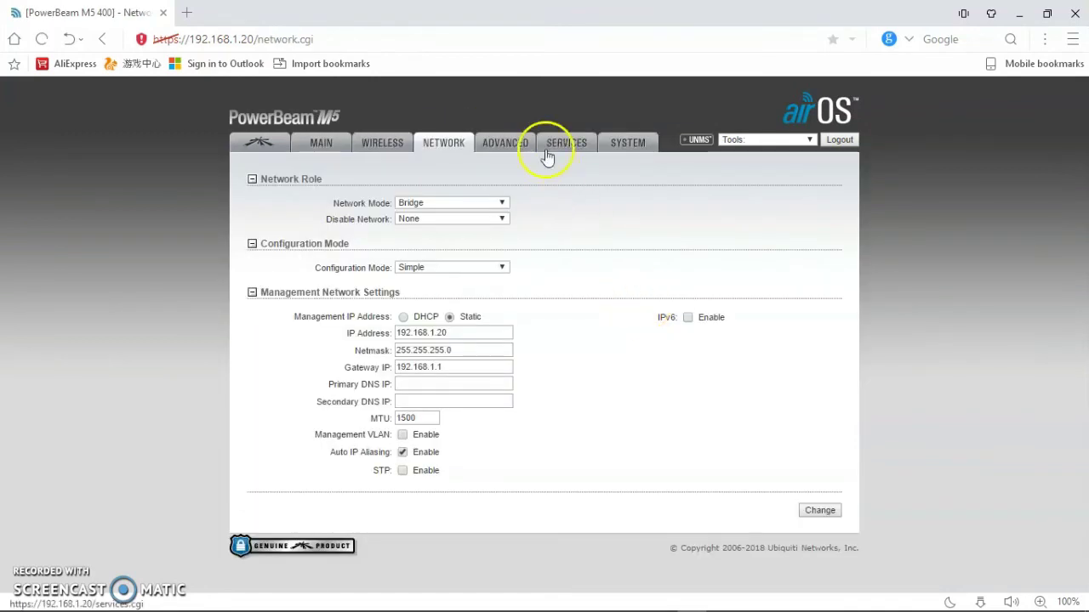
left_click(515, 145)
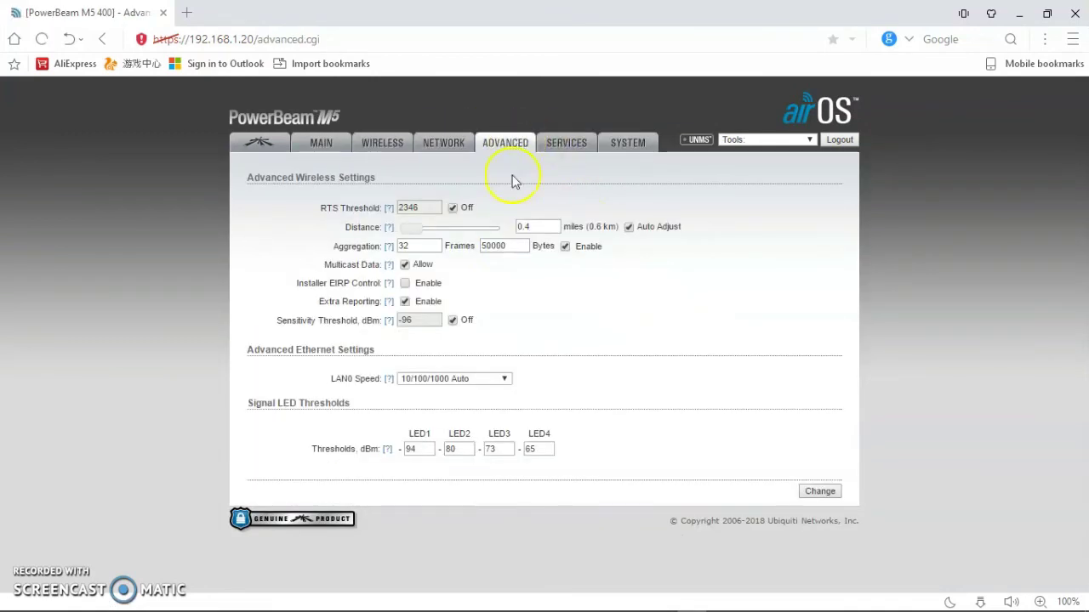
left_click(561, 149)
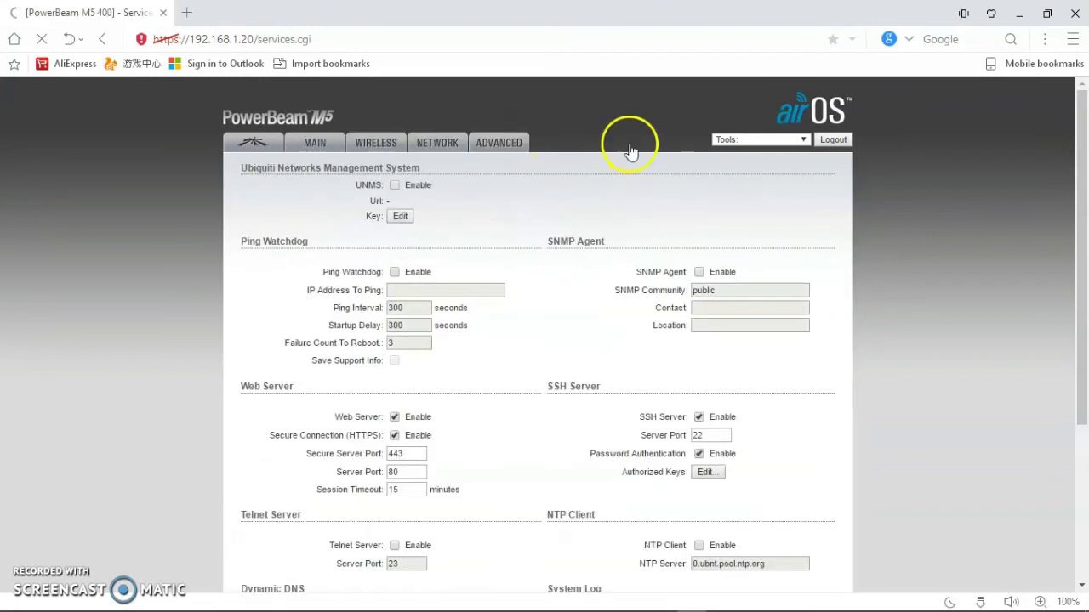
left_click(620, 149)
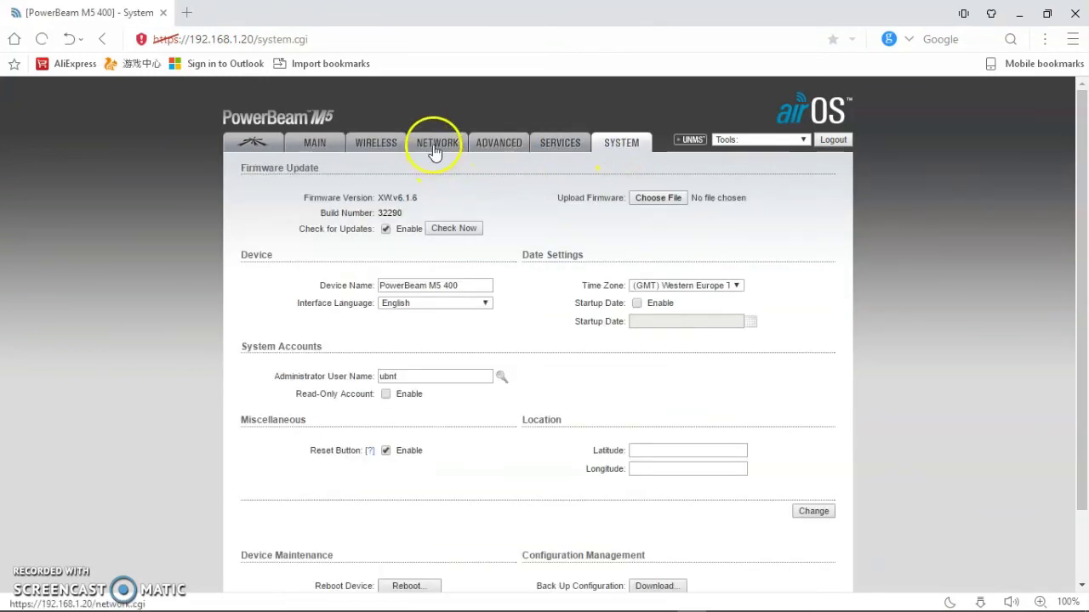
Step: Switch the Network page's Configuration Mode to Advanced
left_click(434, 150)
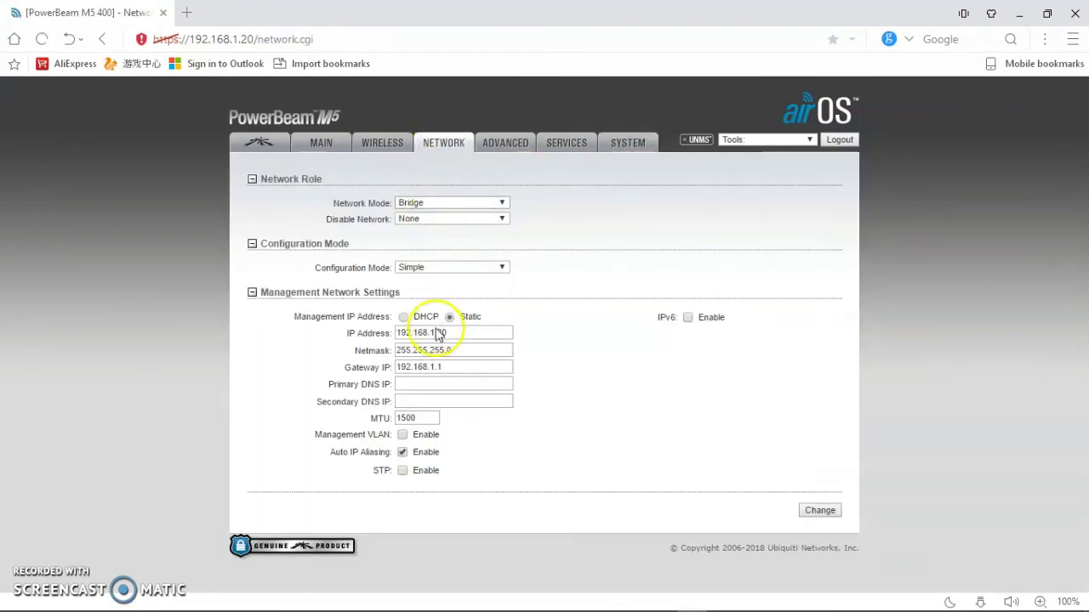
left_click(437, 267)
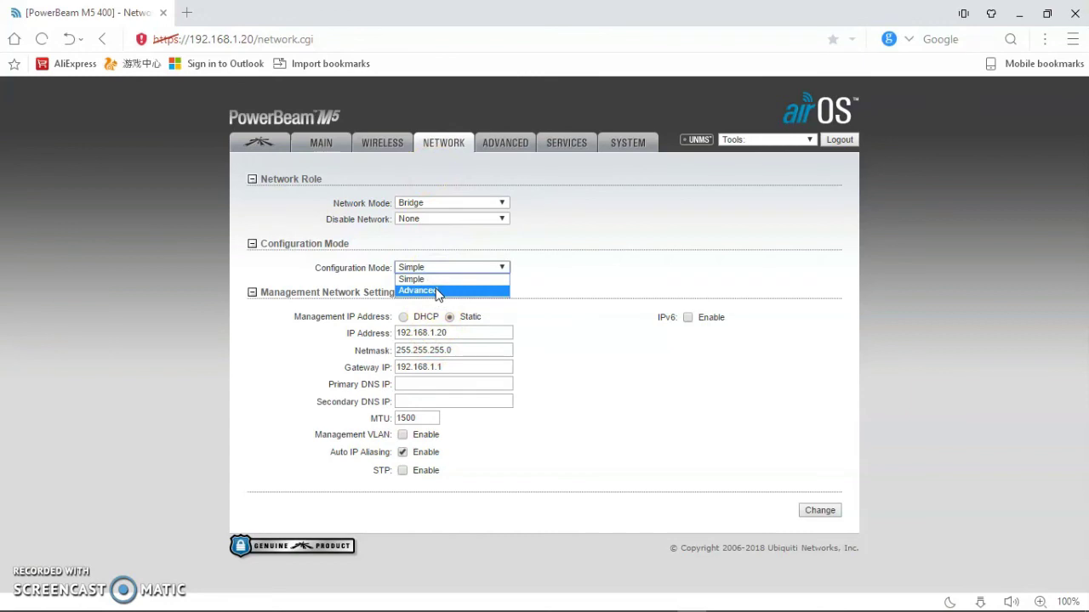
left_click(437, 290)
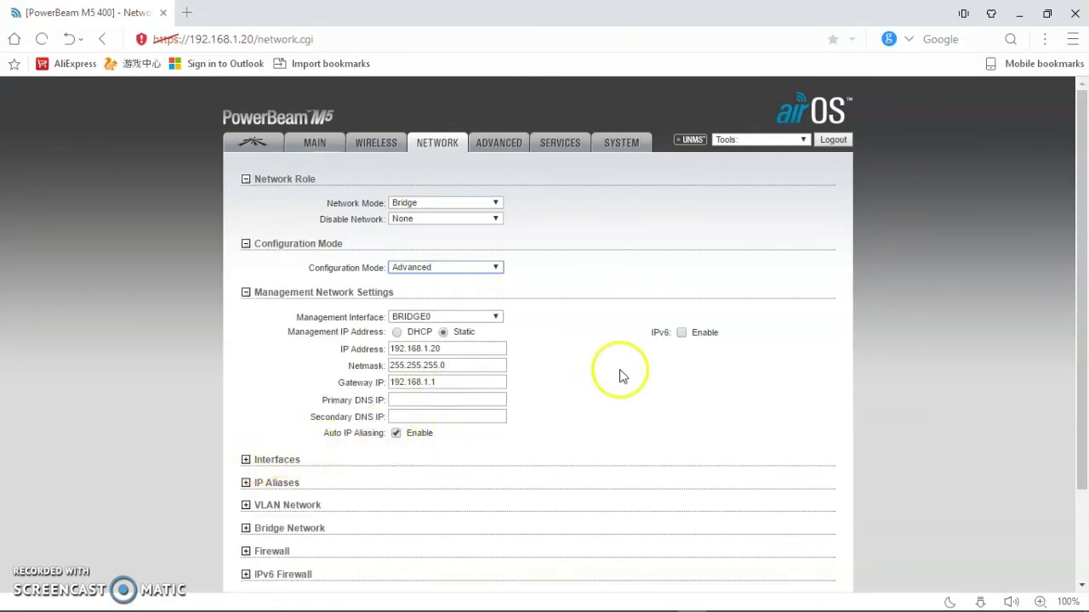
left_click_drag(1083, 254, 1084, 359)
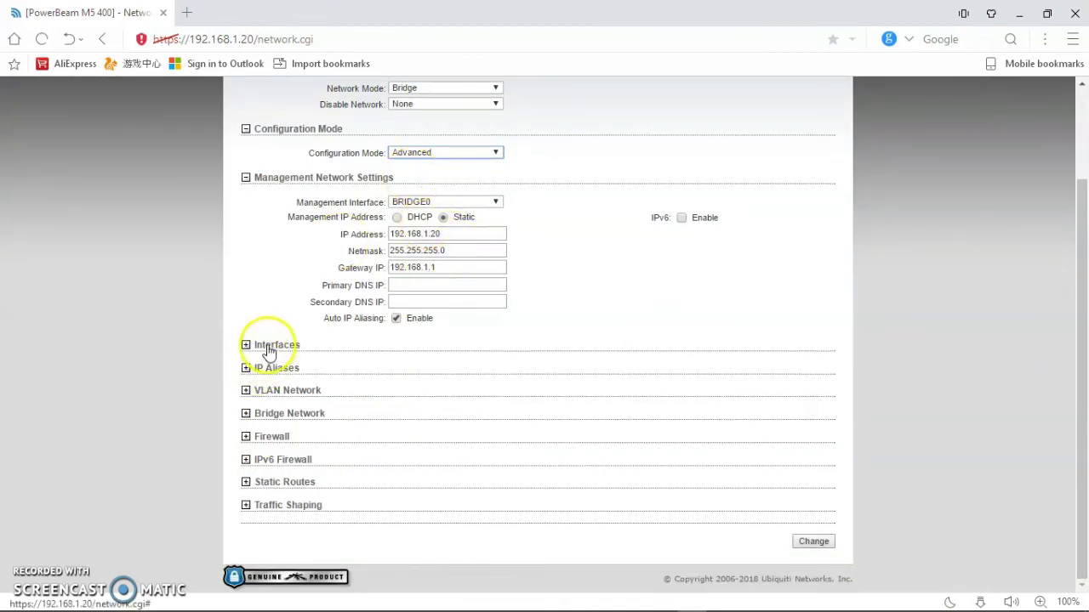
Step: Expand and collapse the IP Aliases, Interfaces, VLAN Network and Bridge Network sections in turn
left_click(275, 371)
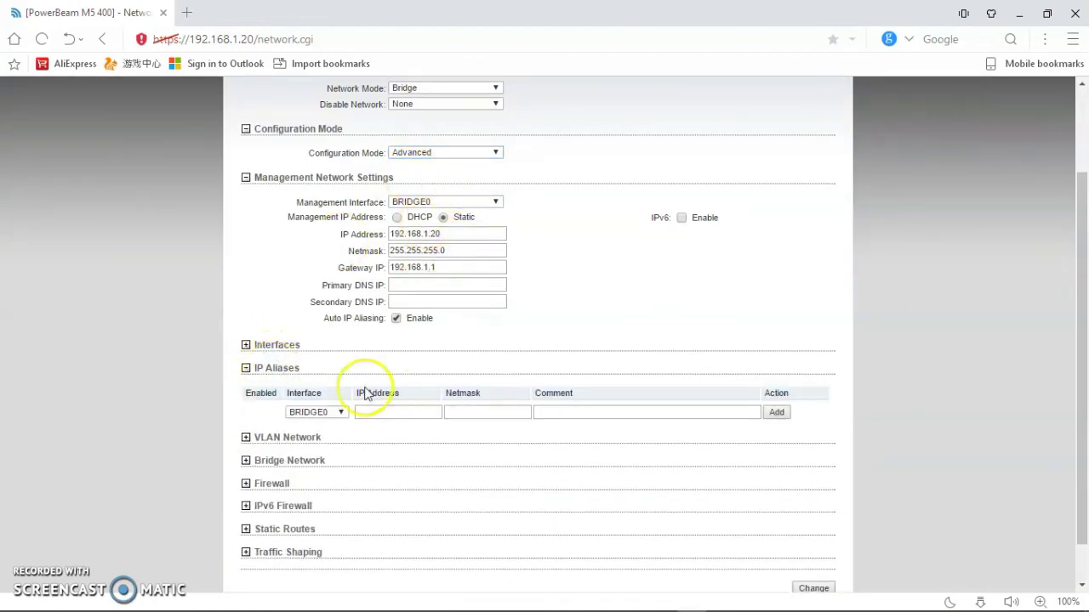
left_click(245, 371)
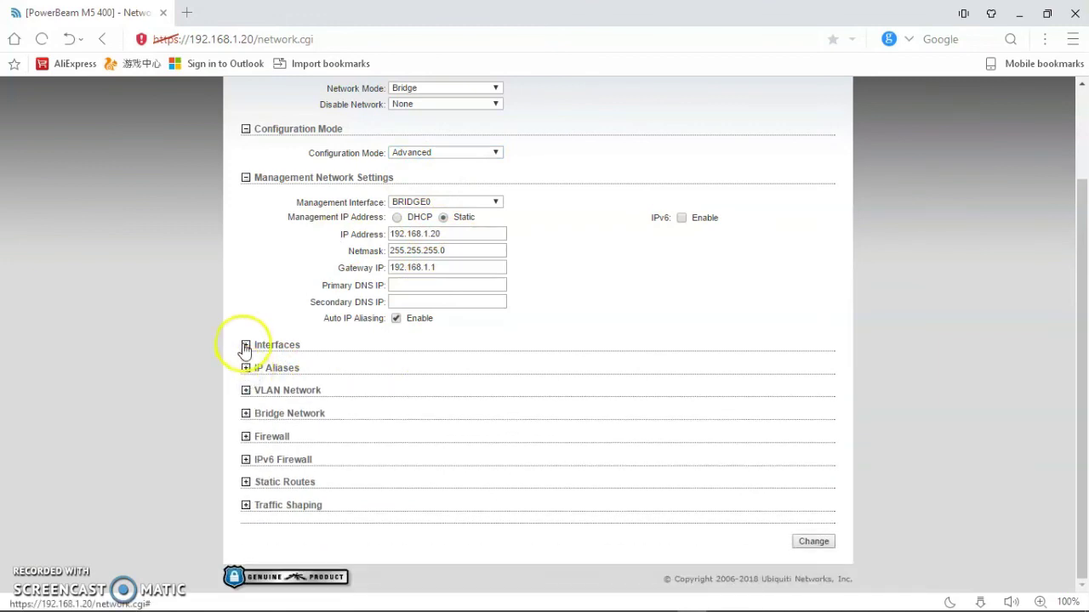
left_click(245, 345)
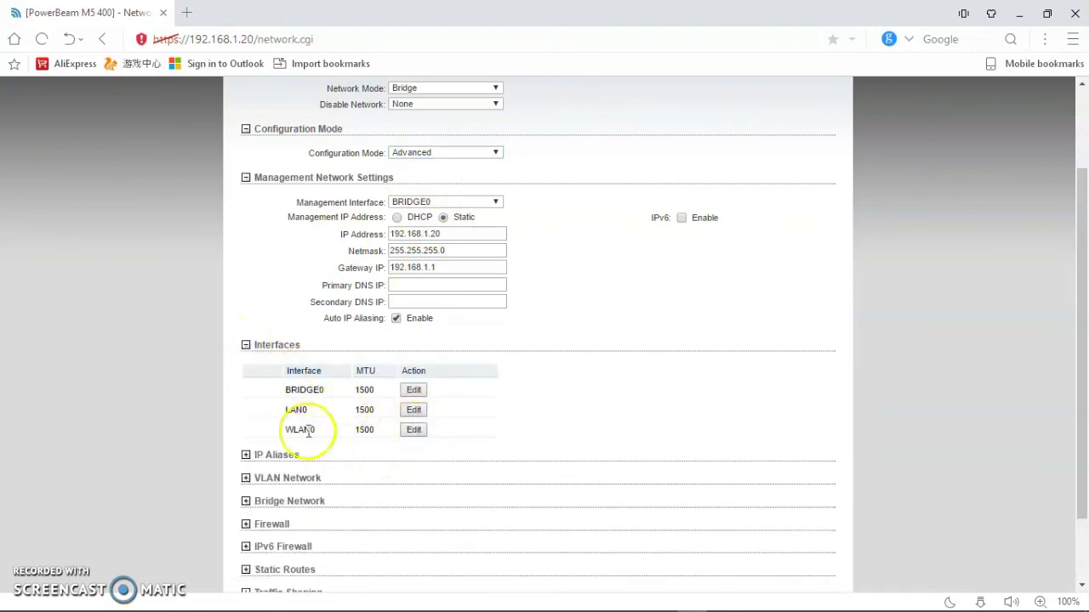
left_click(245, 346)
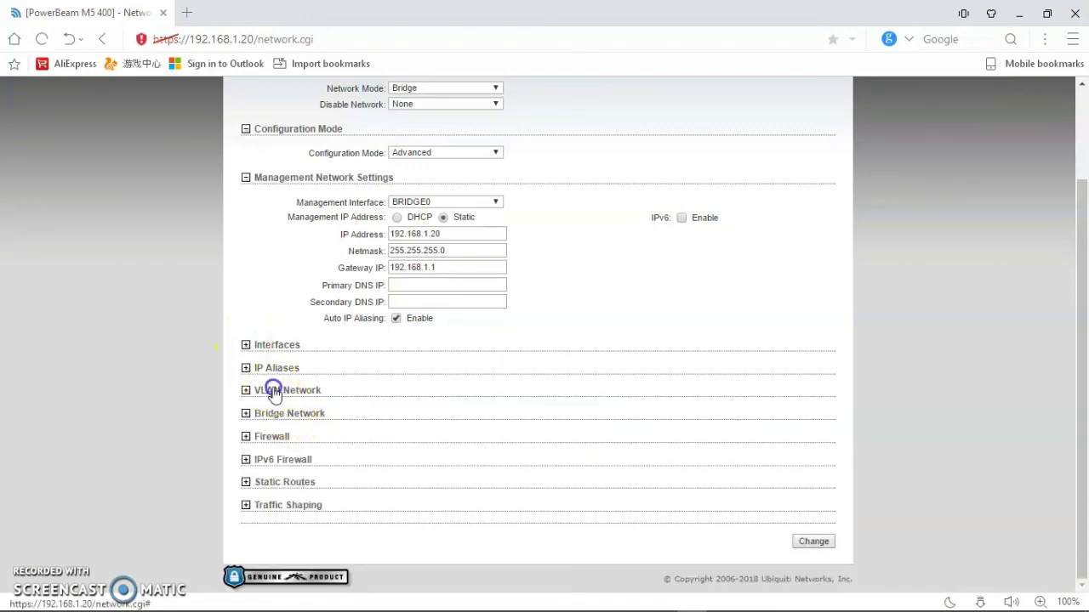
left_click(270, 391)
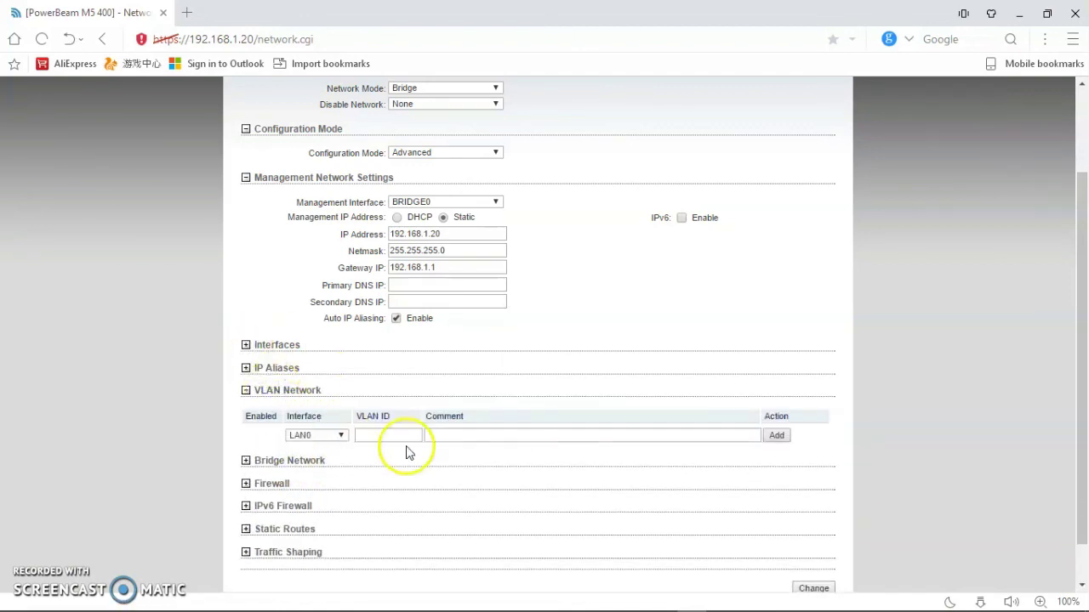
left_click(248, 393)
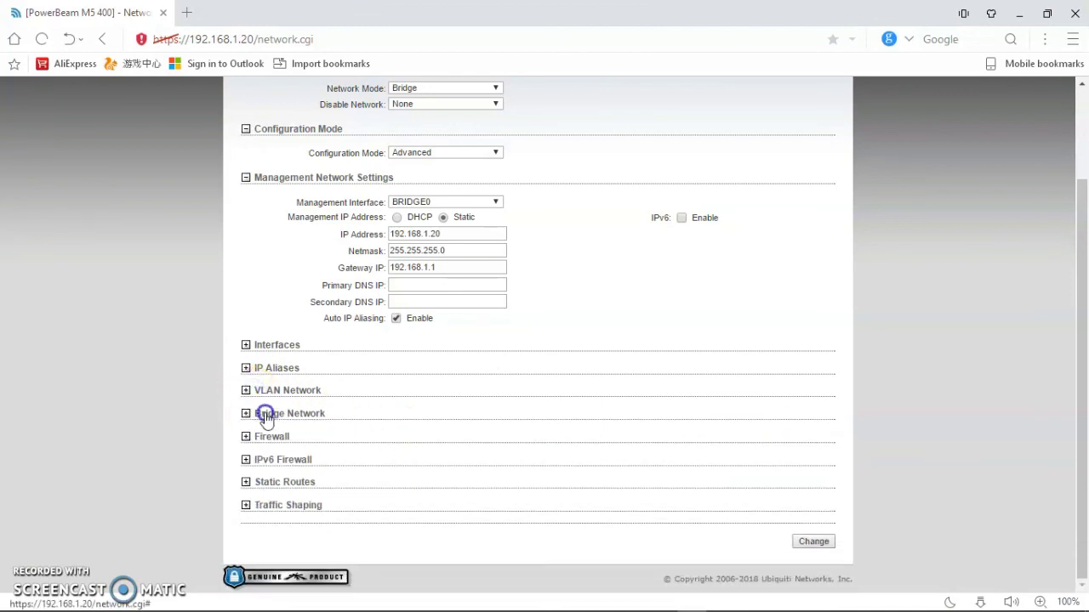
left_click(266, 417)
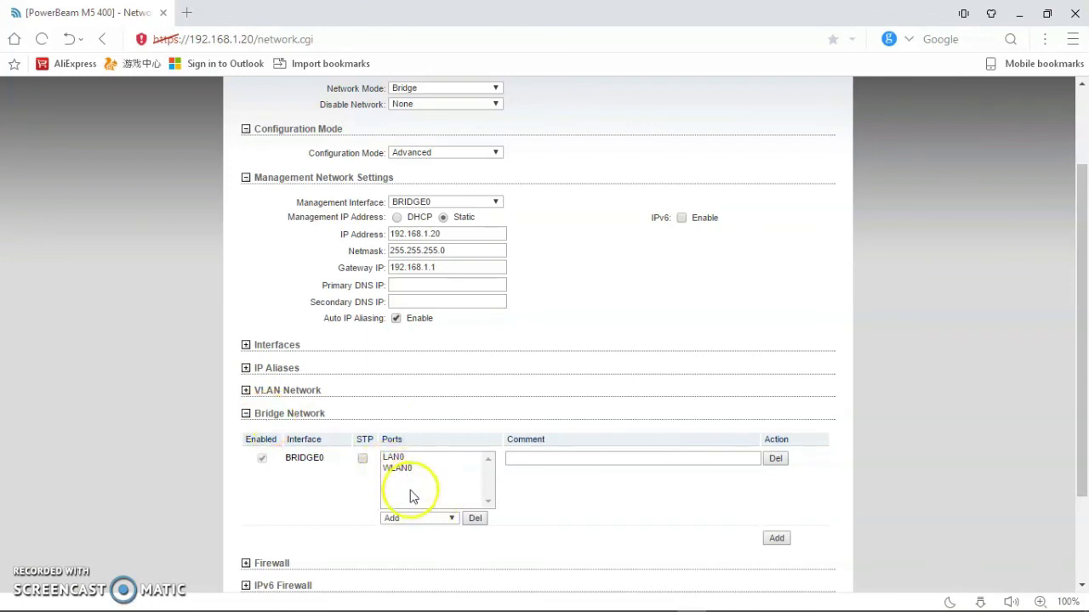
left_click(245, 414)
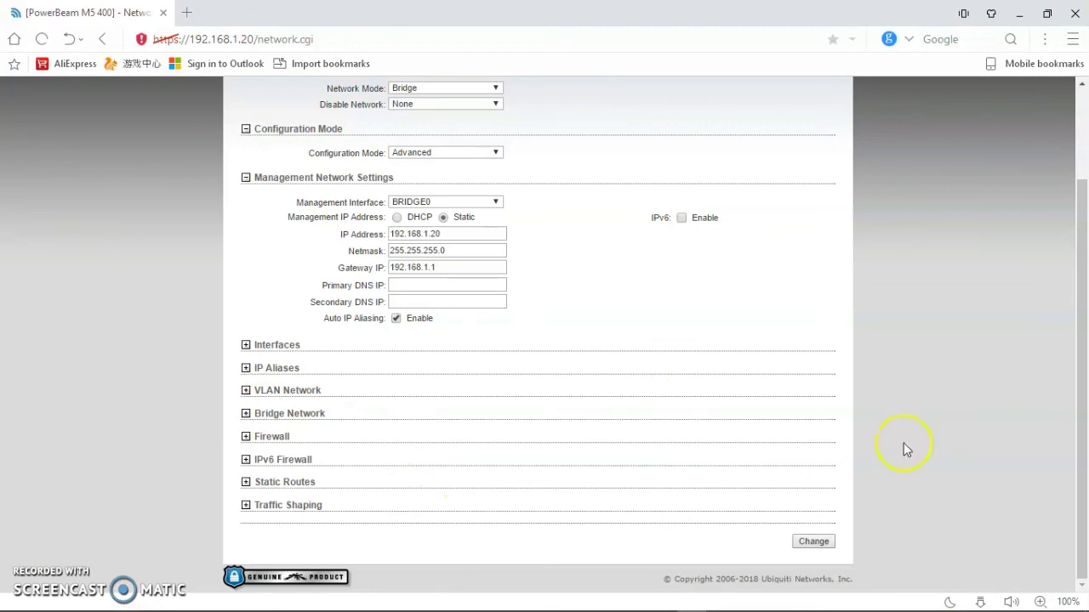
scroll(1082, 436, "up", 2)
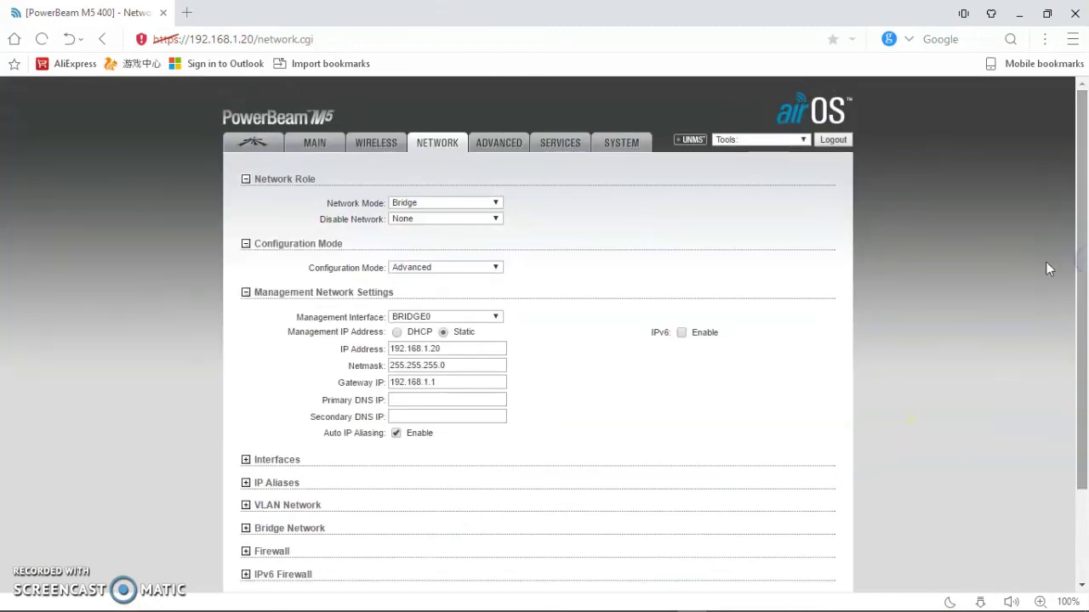